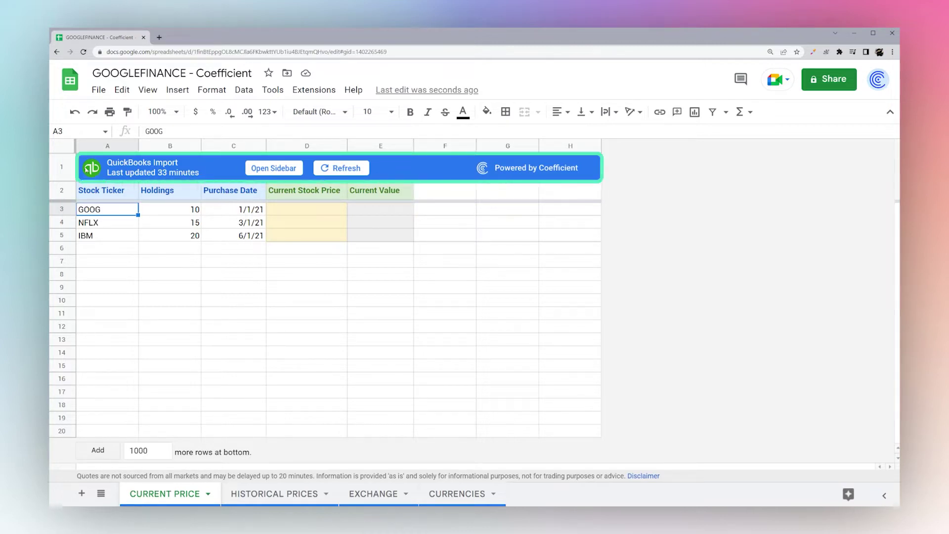
Step: Enter =GOOGLEFINANCE("GOOG") in D3 to get GOOG's current stock price
left_click(322, 211)
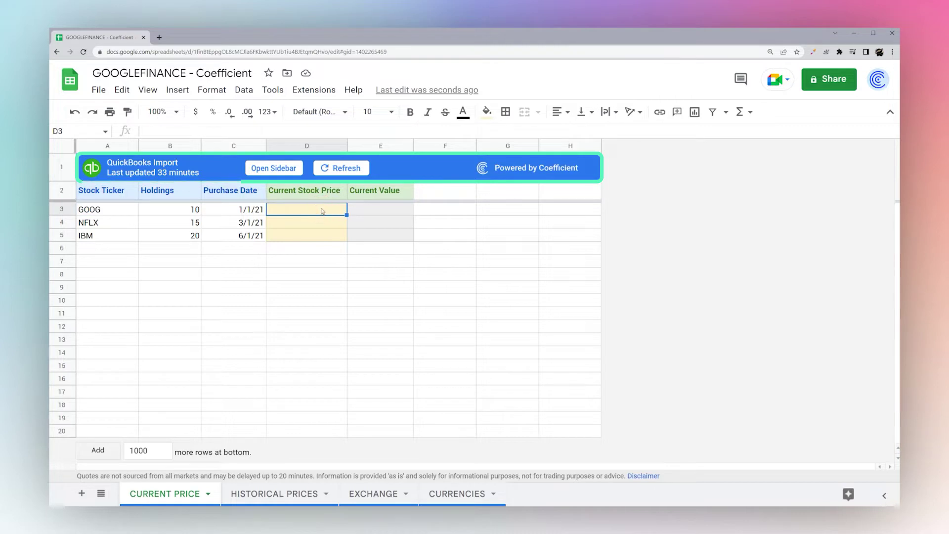
type("=")
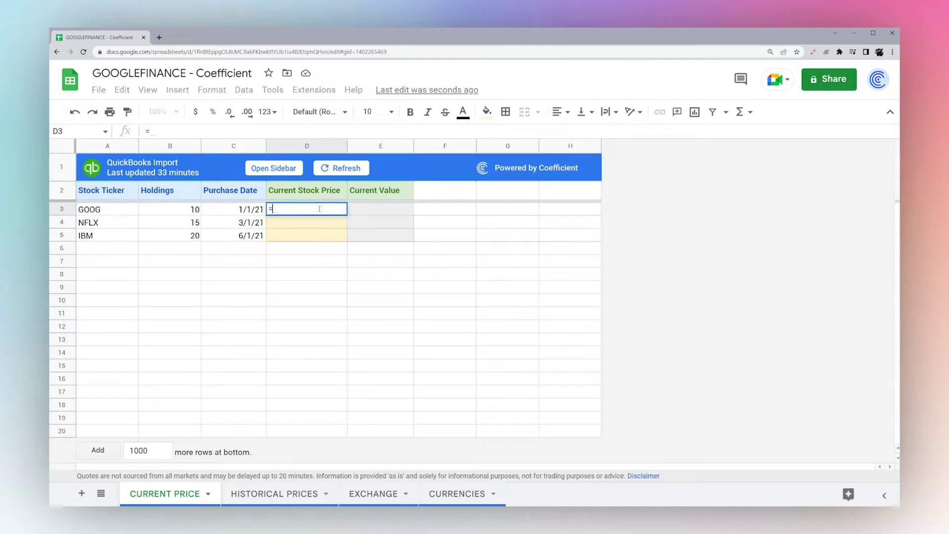
type("go")
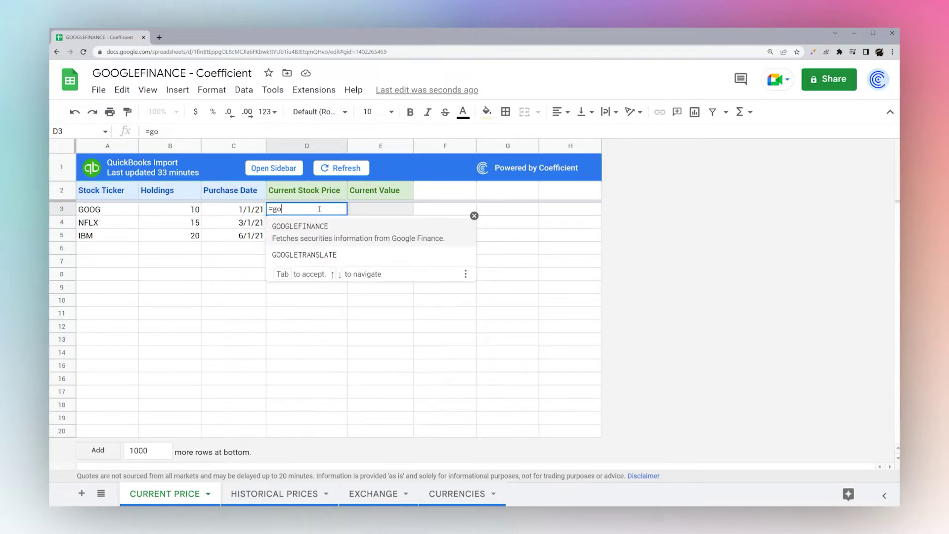
key("Tab")
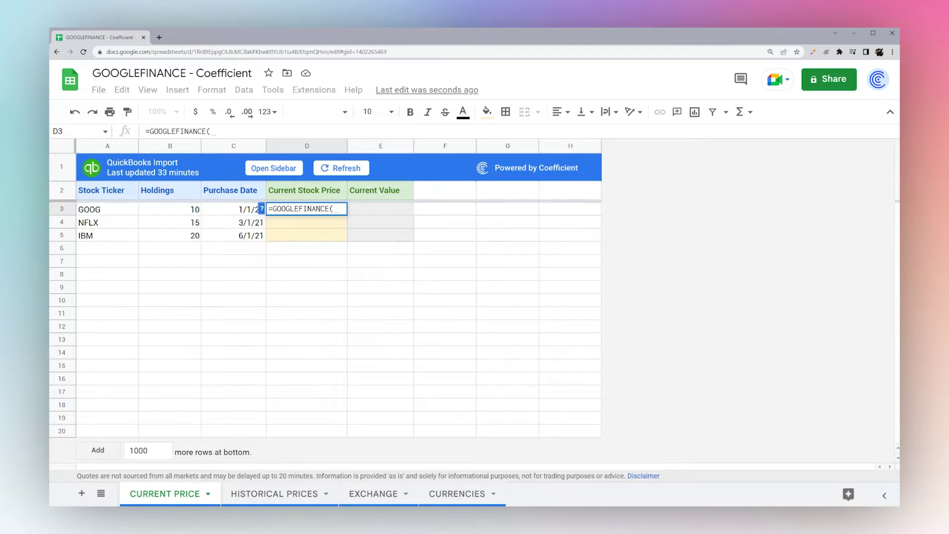
type("\"GOOG\"")
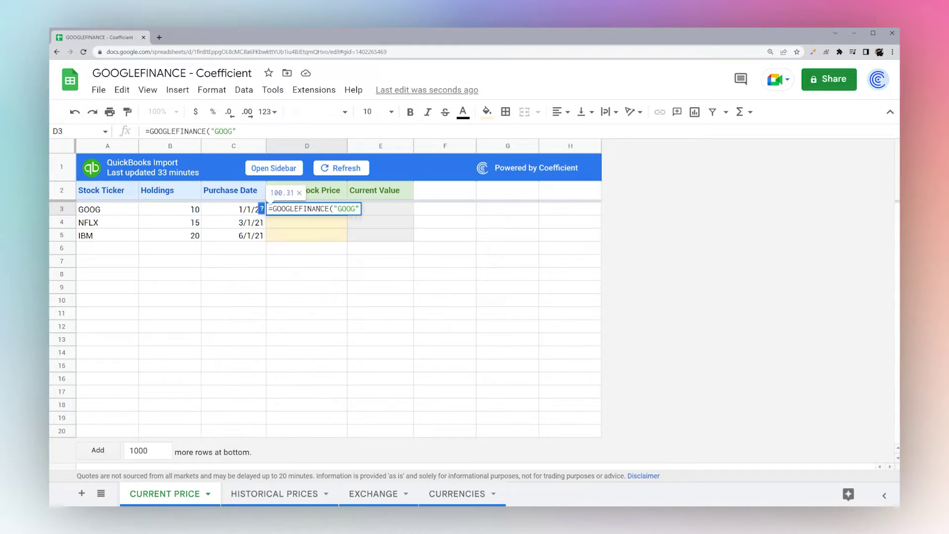
key("Return")
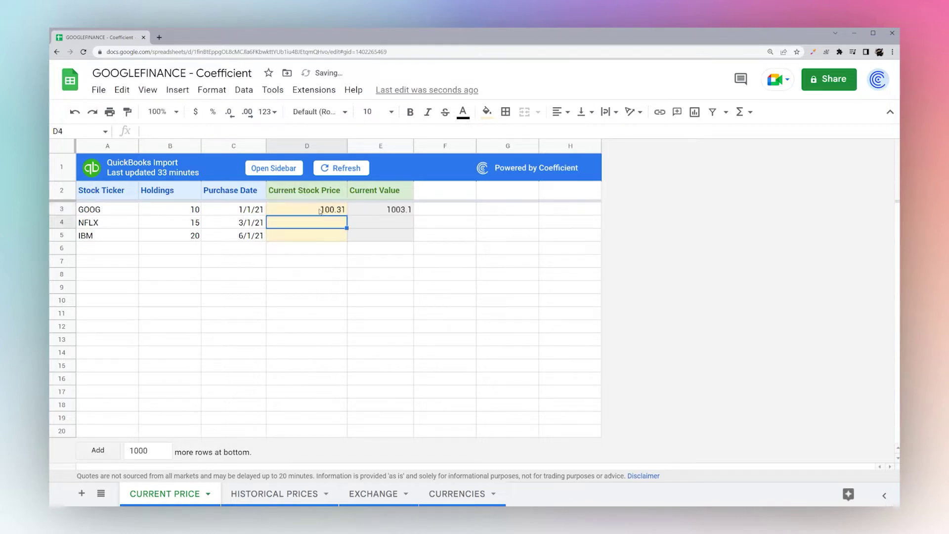
Step: Point D3's formula at ticker cell A3, autofill D4:D5, and check each row's formula
left_click(320, 211)
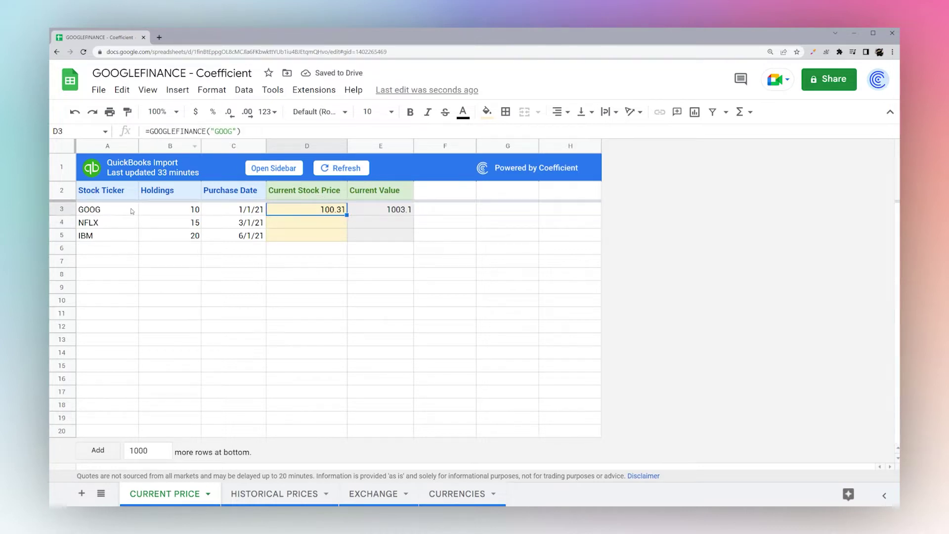
left_click_drag(211, 131, 292, 135)
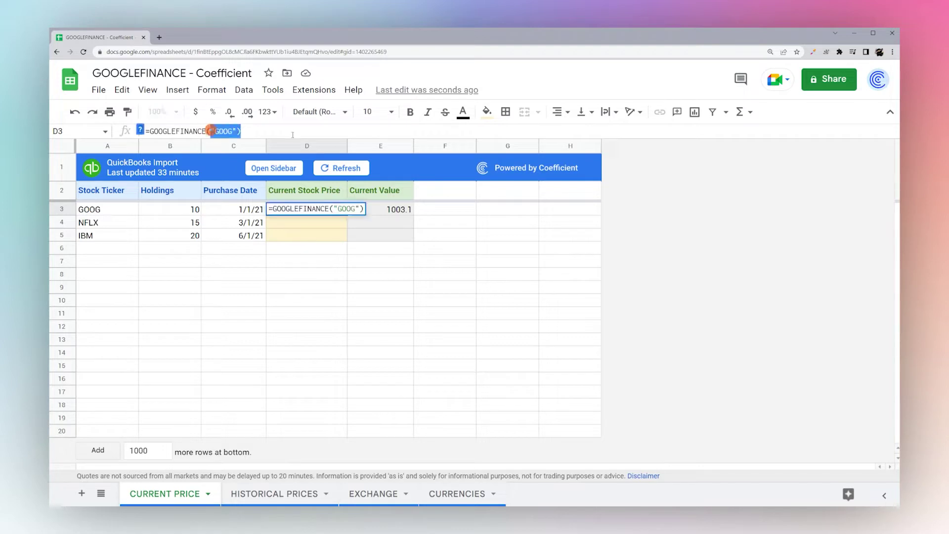
type("A3")
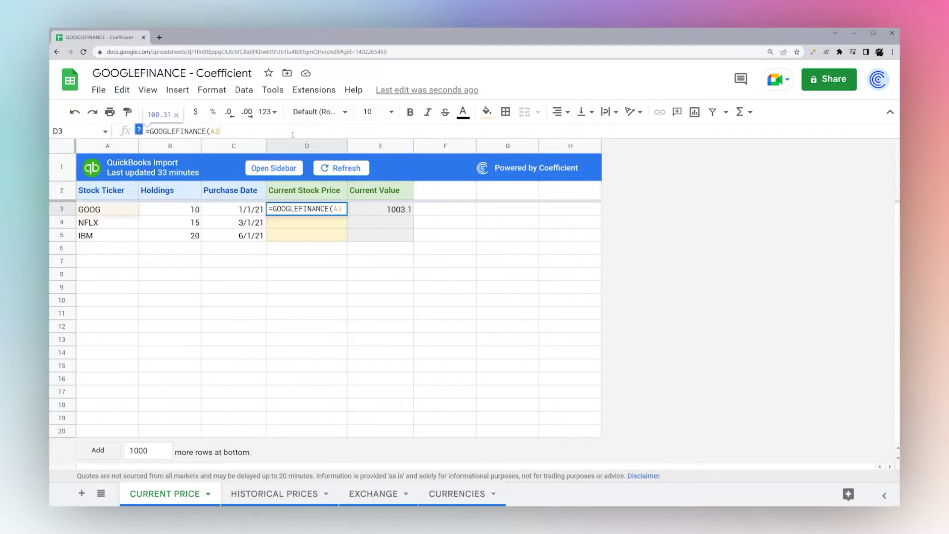
type(")")
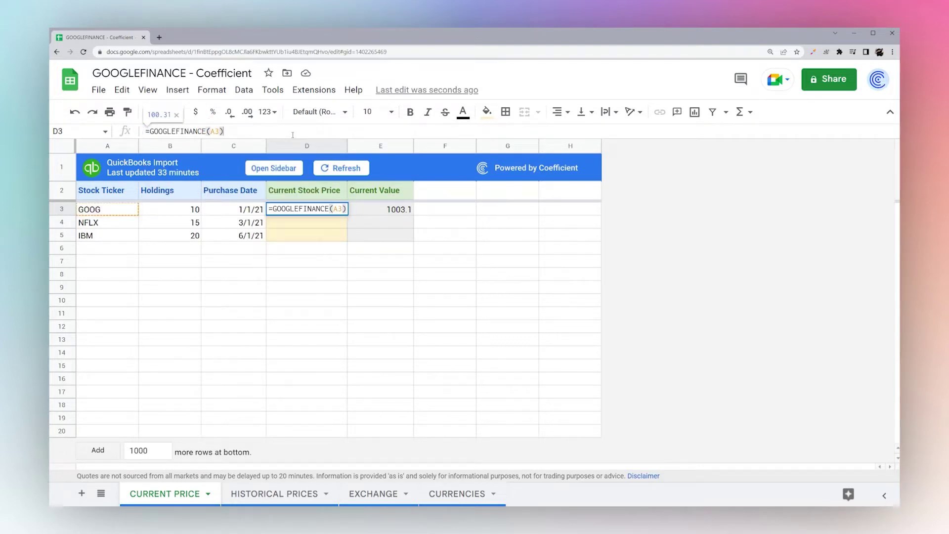
key("Return")
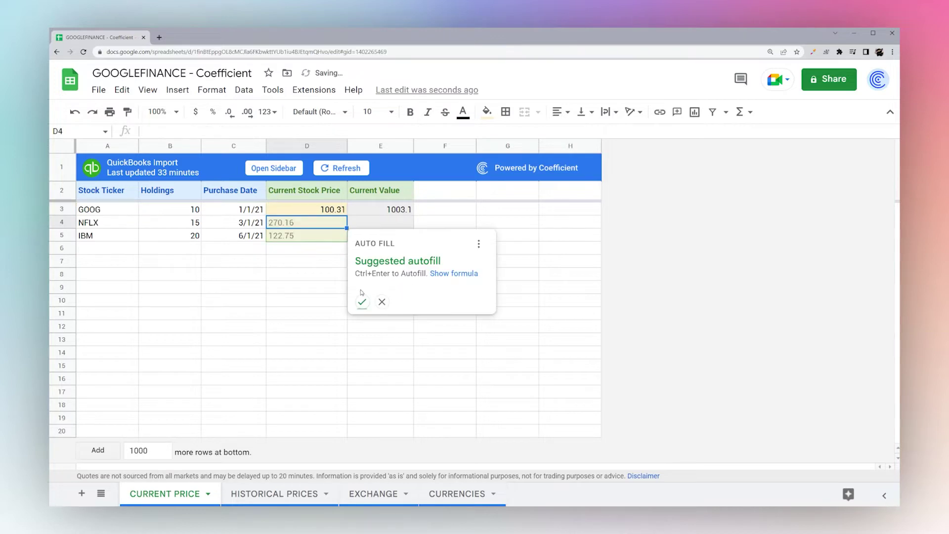
left_click(362, 301)
left_click(337, 210)
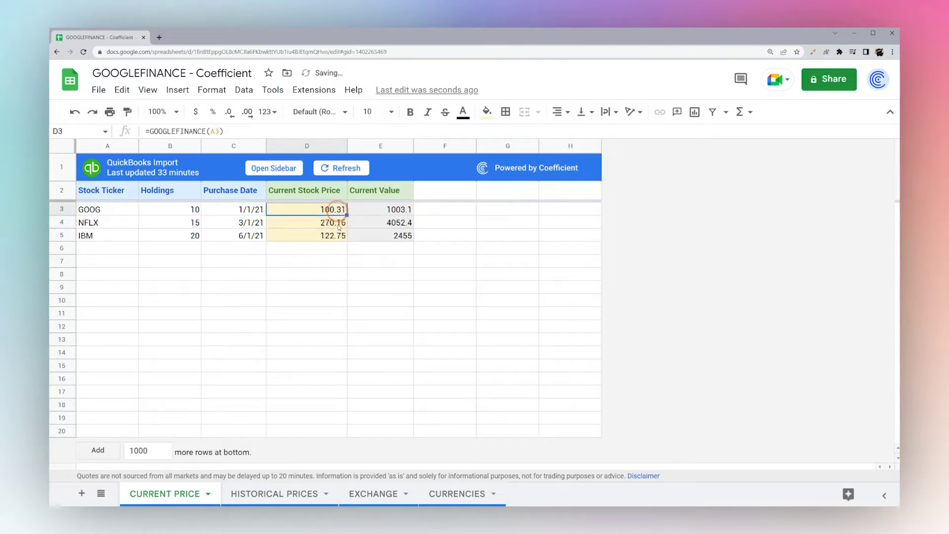
left_click(338, 222)
left_click(333, 235)
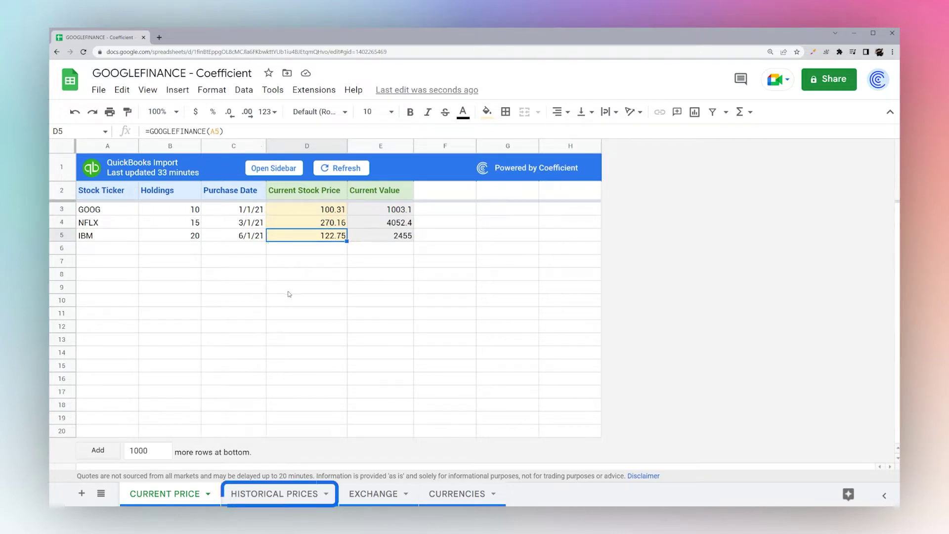
Step: On the HISTORICAL PRICES sheet, open F9's price-history formula and show its GOOGLEFINANCE quick help
left_click(275, 493)
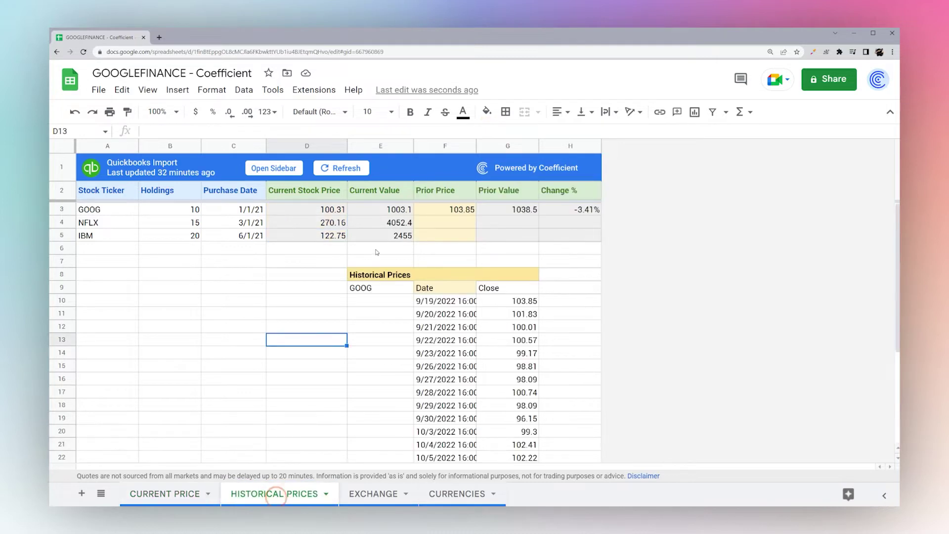
left_click(429, 291)
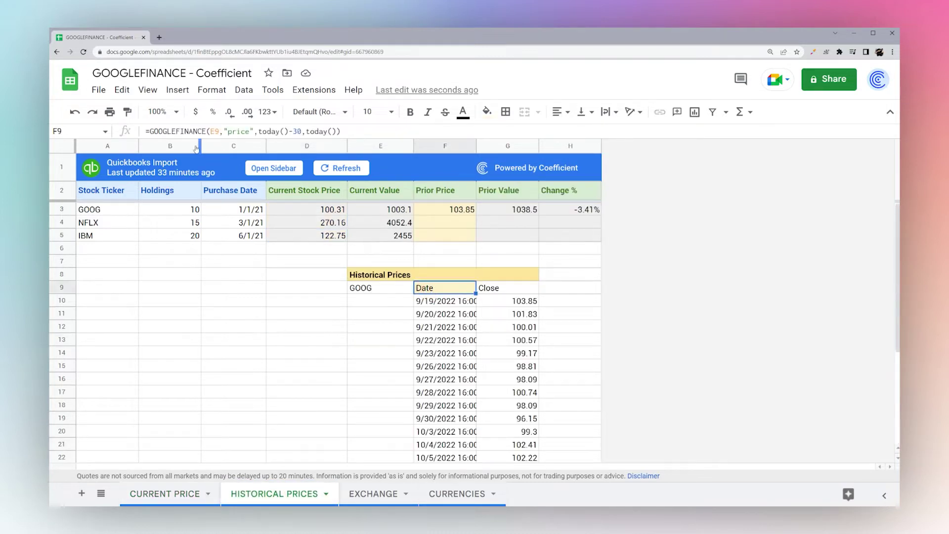
left_click(177, 131)
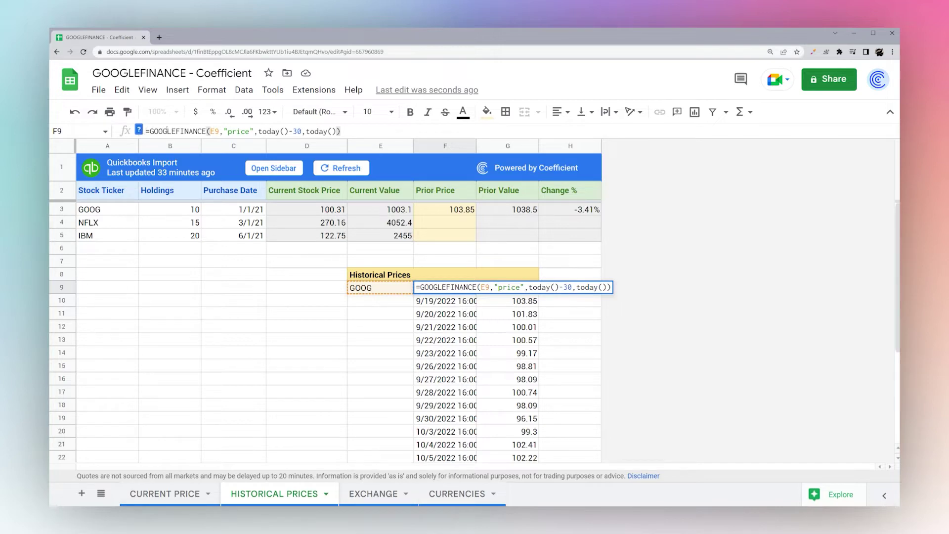
left_click(139, 131)
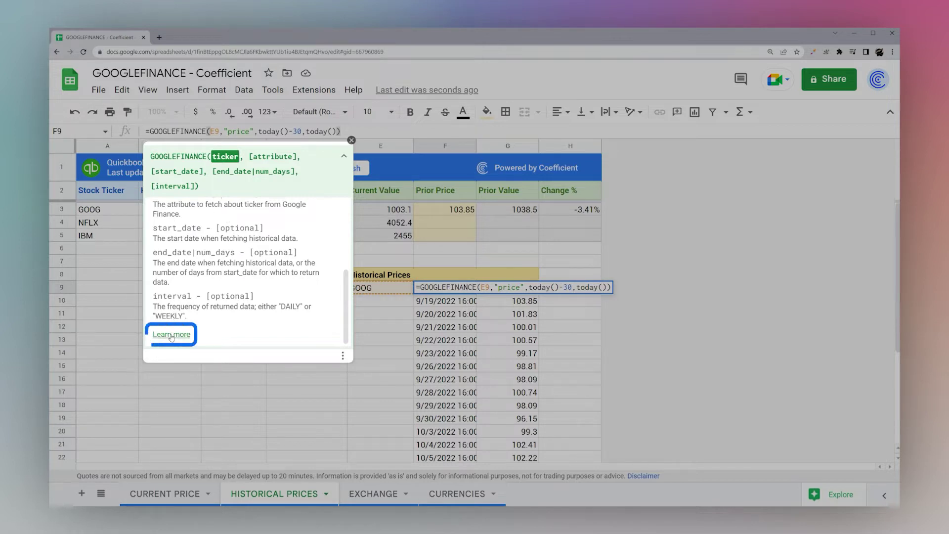
Step: Open the full GOOGLEFINANCE help article and highlight the attribute parameter description
left_click(171, 334)
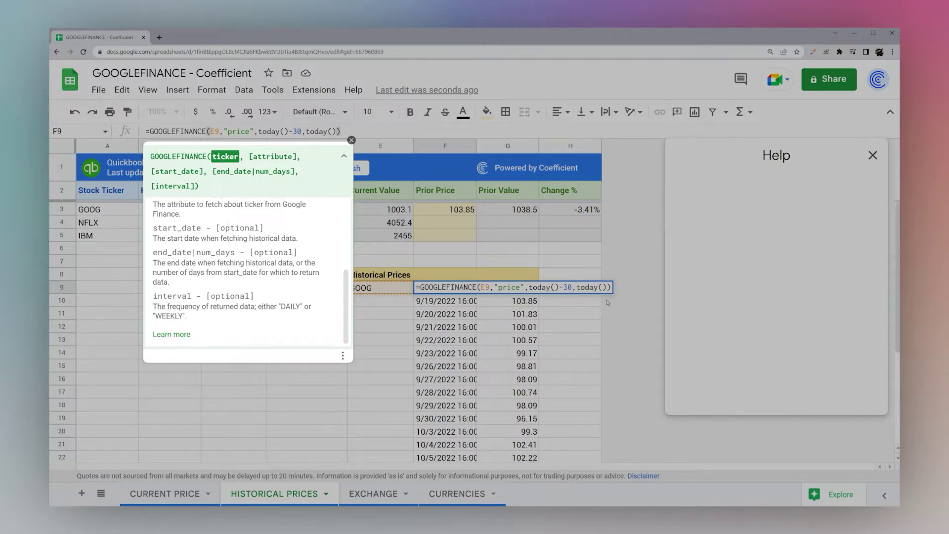
scroll(769, 267, "down", 5)
scroll(770, 267, "down", 5)
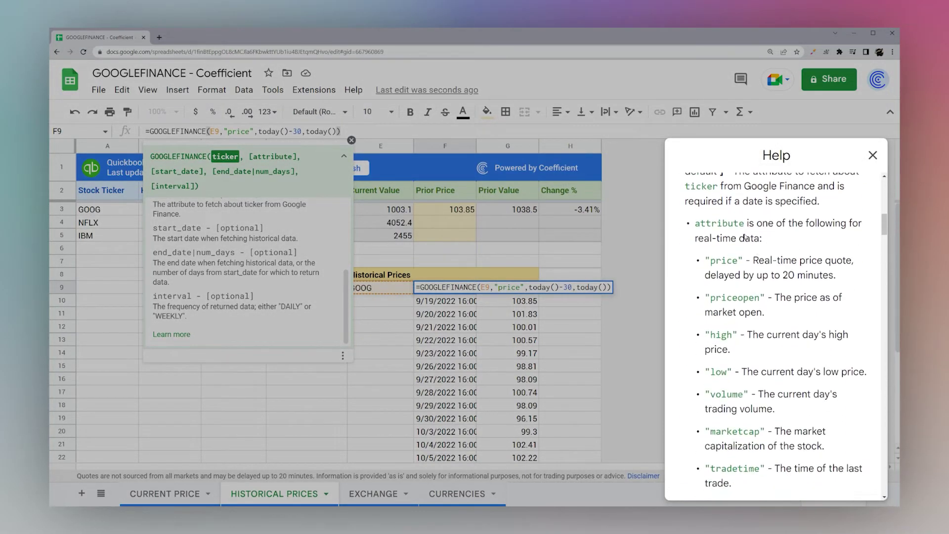
scroll(696, 198, "up", 1)
left_click_drag(692, 198, 772, 212)
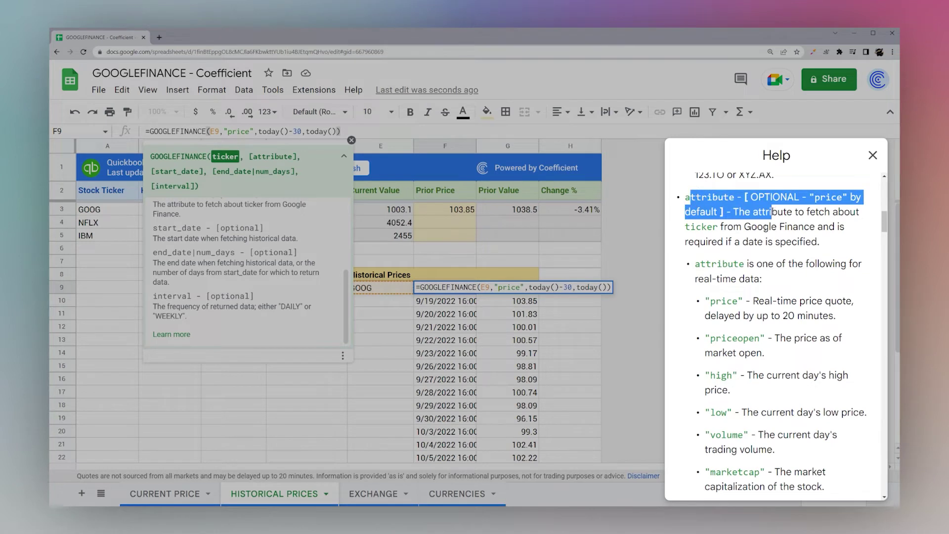
scroll(759, 232, "down", 3)
scroll(699, 232, "up", 1)
left_click(696, 223)
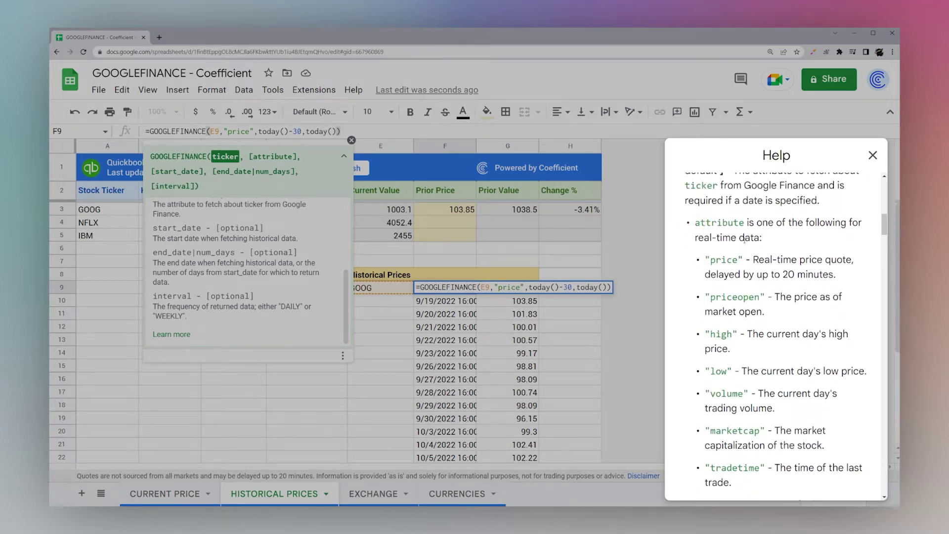
Step: Read through the real-time and historical data attribute lists in the help article
left_click_drag(744, 237, 694, 238)
scroll(752, 261, "down", 2)
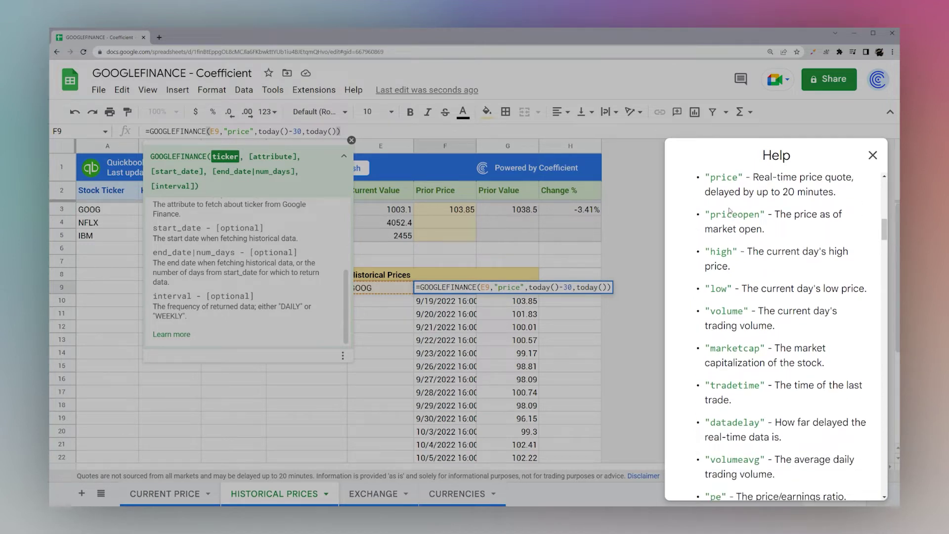
scroll(722, 313, "down", 10)
scroll(747, 299, "down", 1)
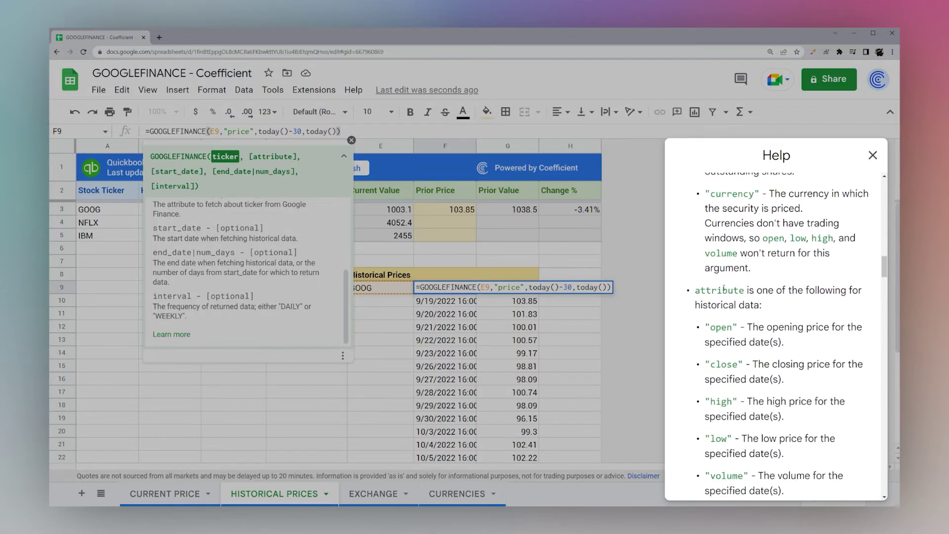
double_click(703, 291)
scroll(739, 300, "down", 6)
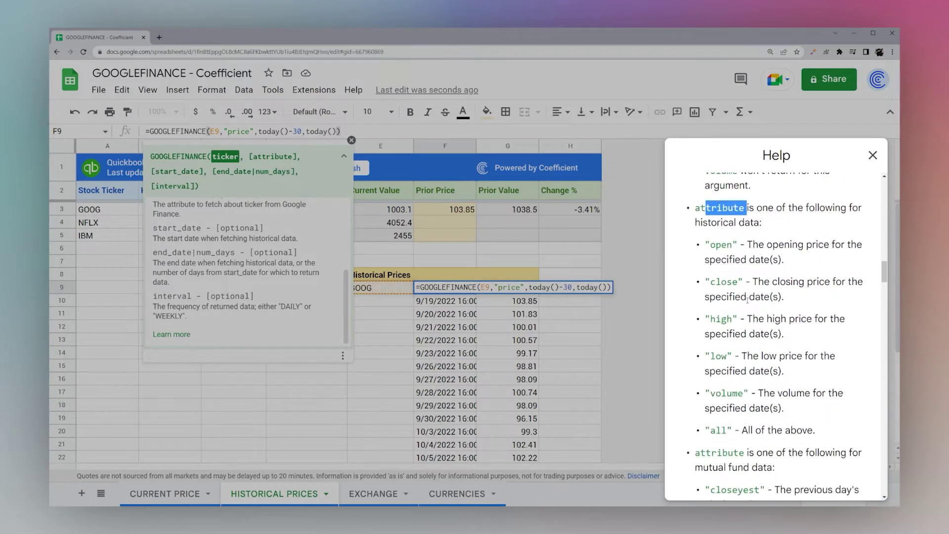
scroll(738, 300, "down", 1)
left_click_drag(694, 287, 774, 307)
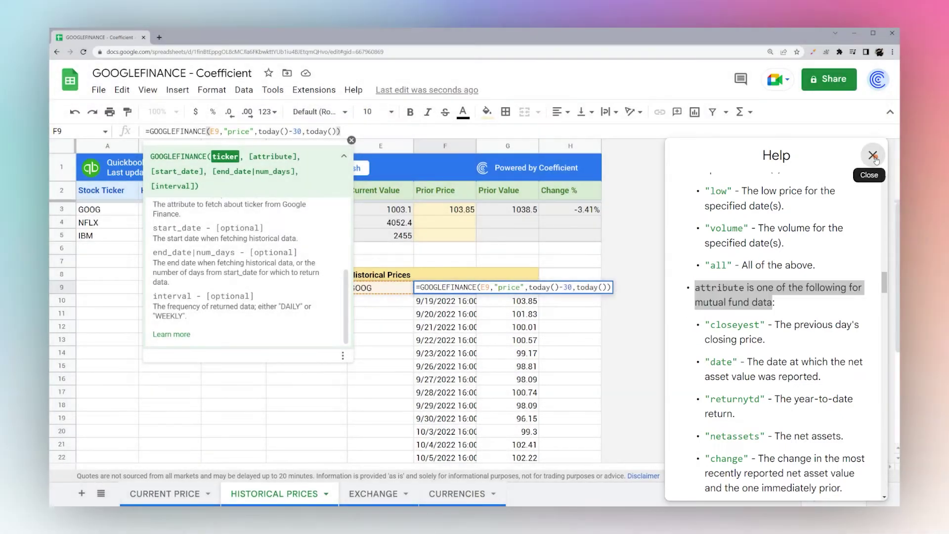
Step: Close the help article and review the attribute argument's help in F9's formula
left_click(873, 155)
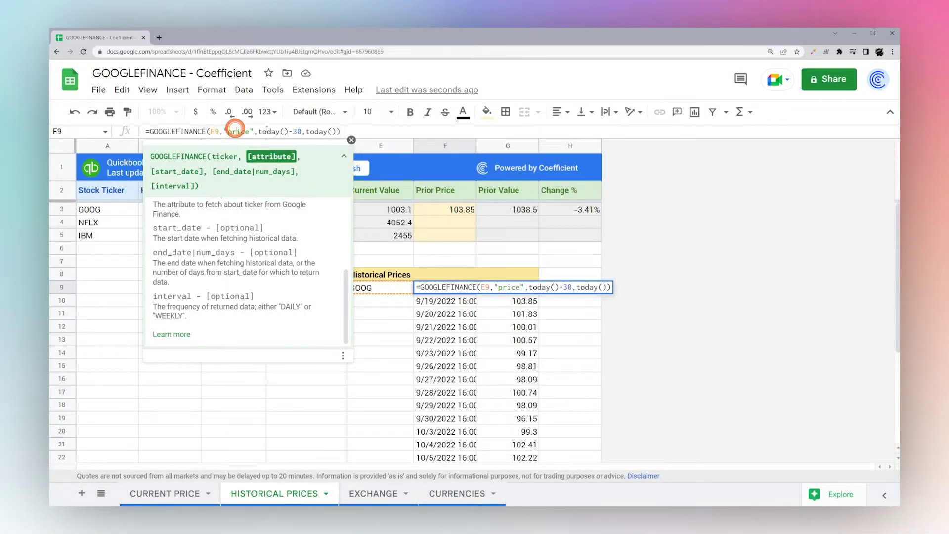
left_click(269, 131)
left_click(243, 131)
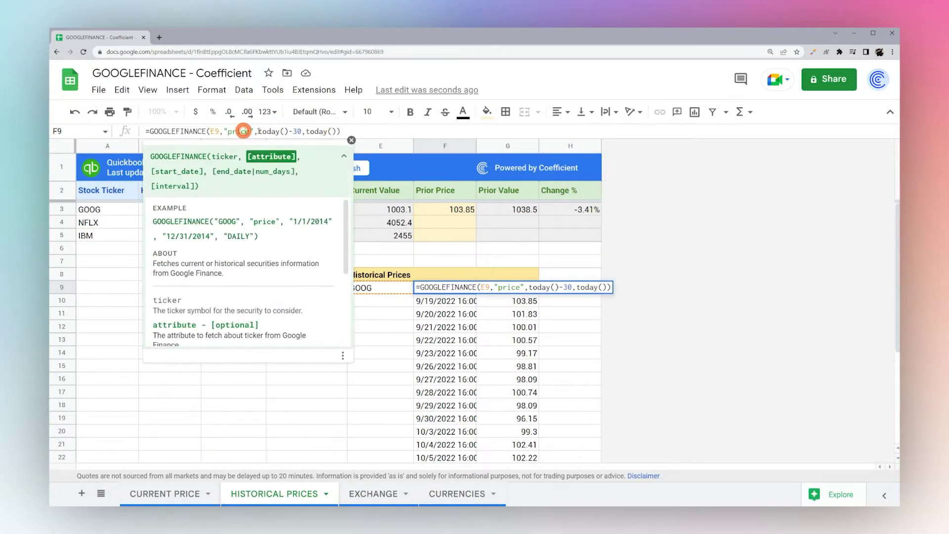
left_click_drag(153, 171, 197, 171)
left_click(196, 171)
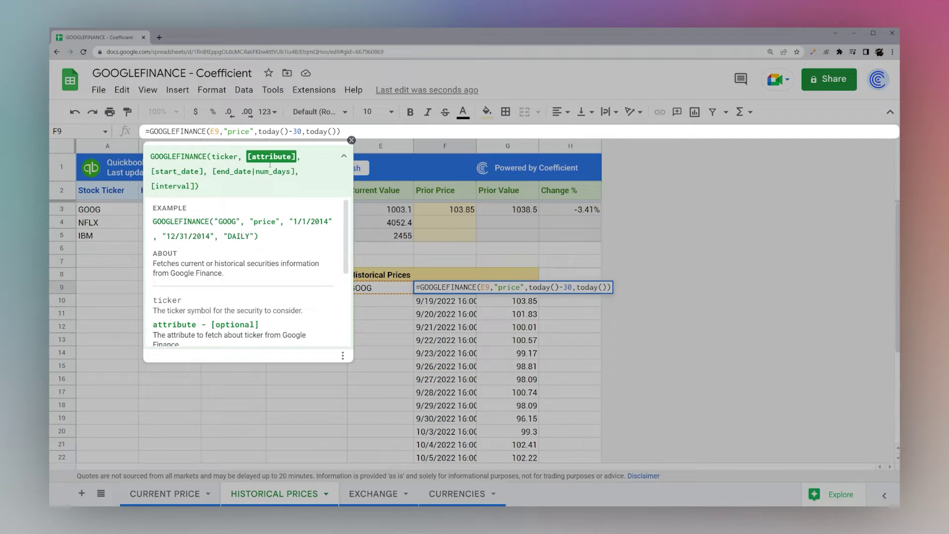
Step: Preview the today()-30 start and today() end dates, then commit F9's price-history formula
left_click_drag(307, 131, 337, 131)
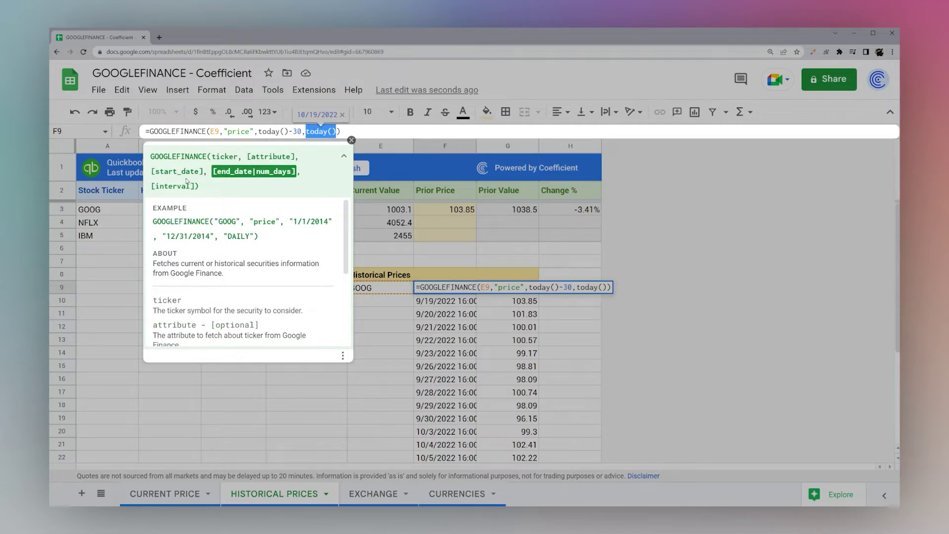
scroll(240, 284, "down", 3)
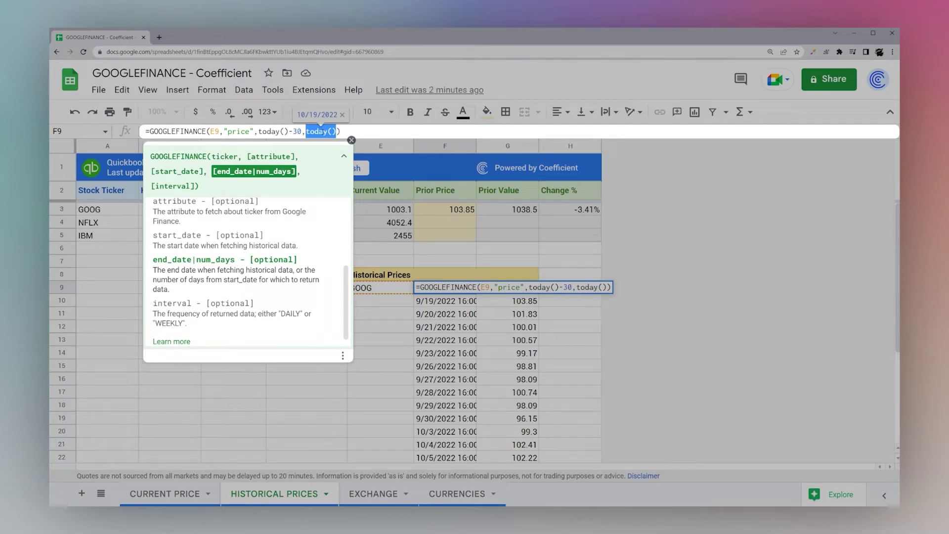
left_click_drag(258, 132, 300, 132)
left_click(267, 131)
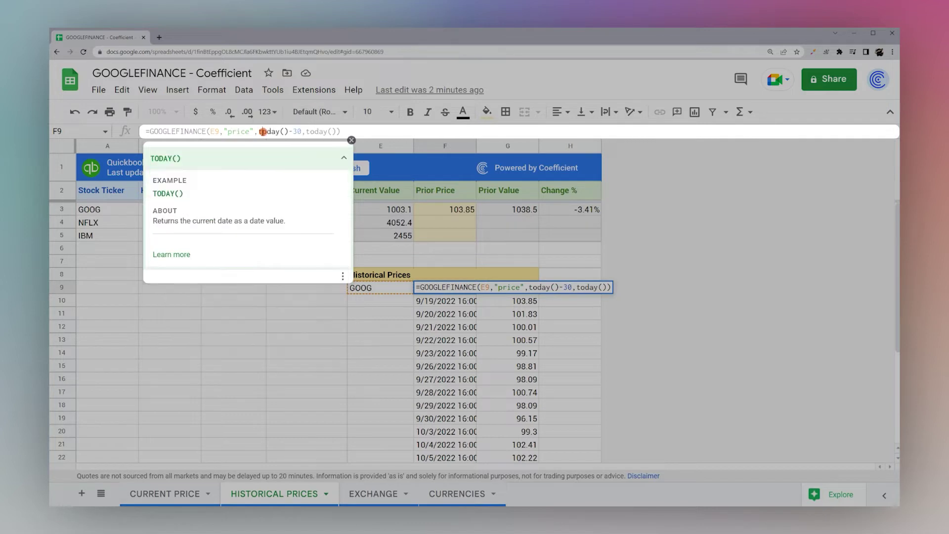
left_click_drag(258, 132, 336, 132)
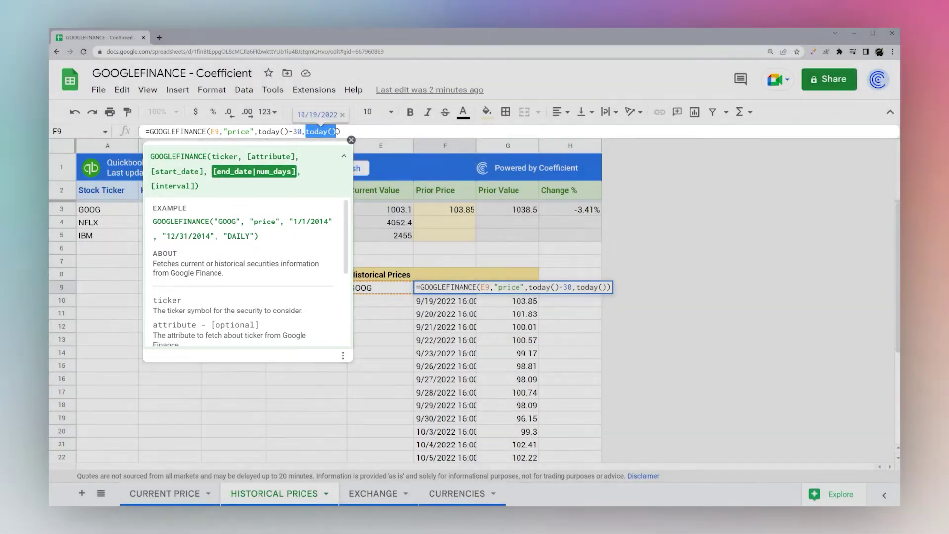
left_click(339, 132)
key("Return")
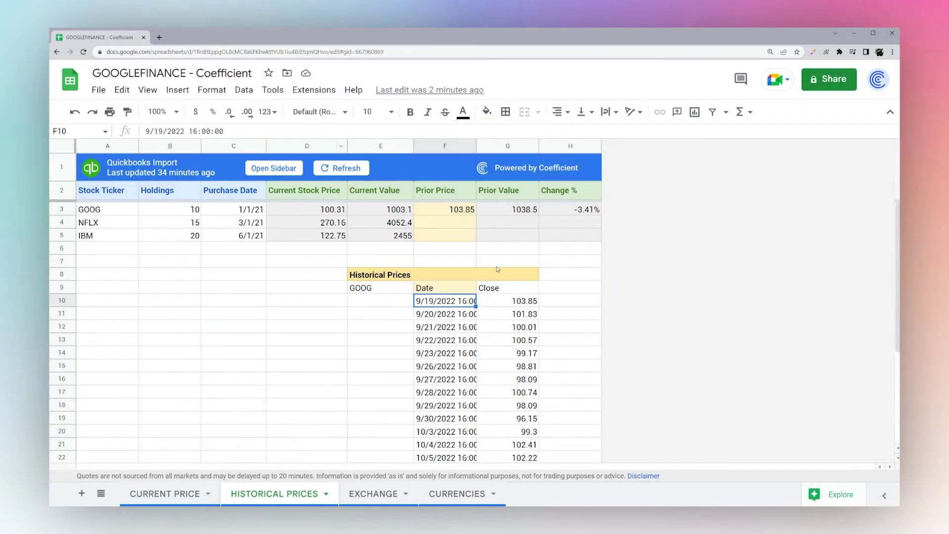
scroll(496, 268, "down", 4)
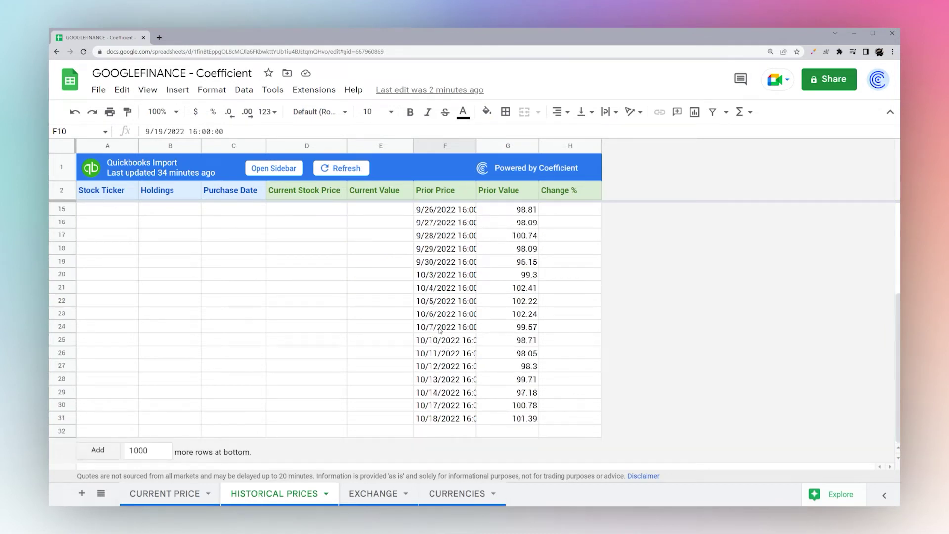
scroll(439, 335, "up", 4)
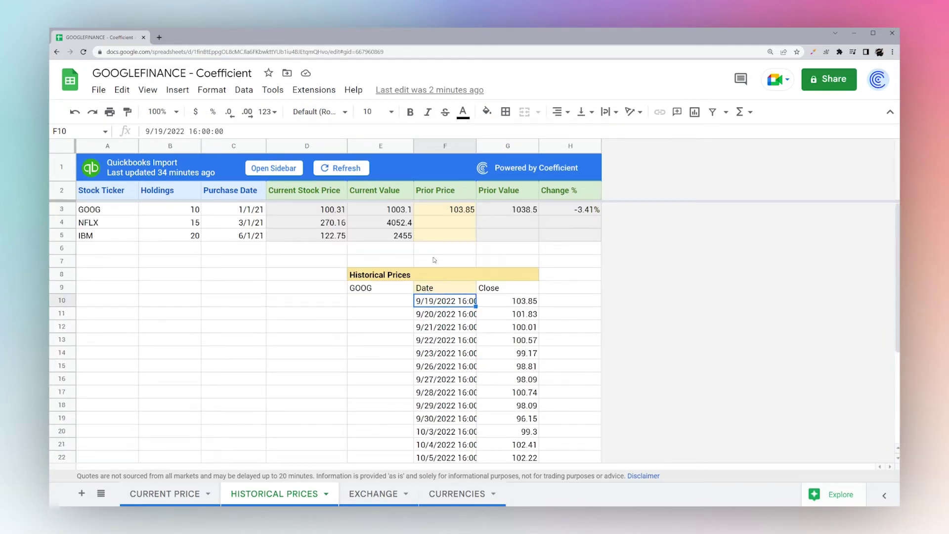
Step: Inspect the GOOGLEFINANCE lookup inside F3's INDEX prior-price formula
left_click(452, 212)
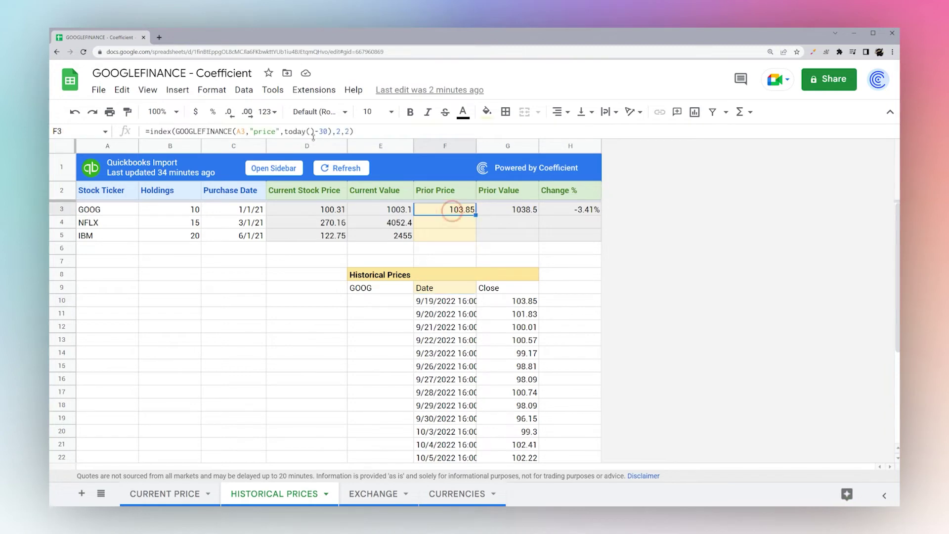
left_click(286, 131)
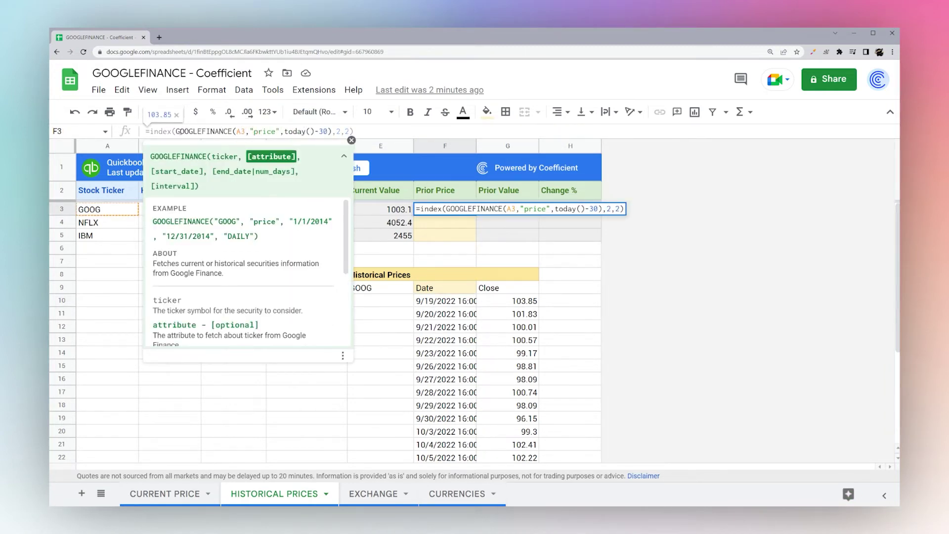
left_click_drag(176, 131, 333, 132)
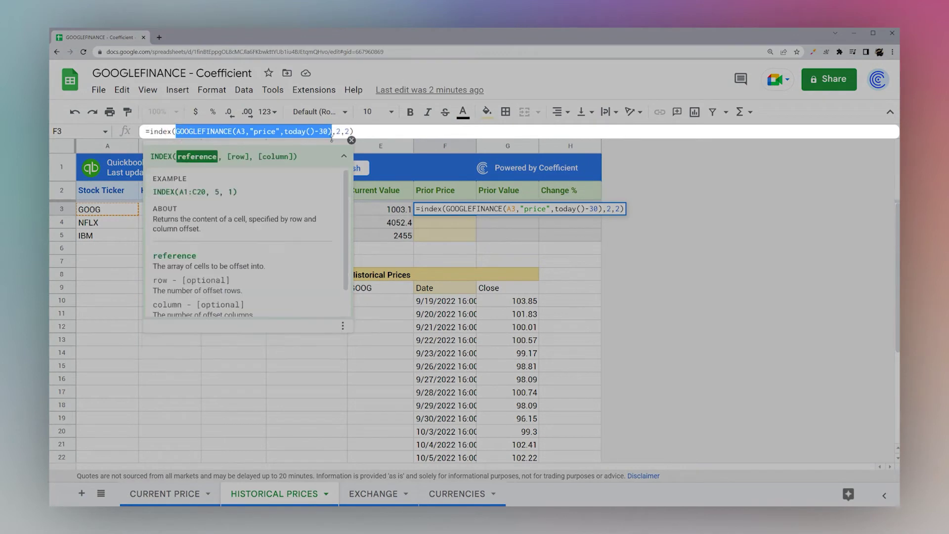
Step: Remove the end-date argument from F9's formula to make it a single-day price lookup
key("Escape")
left_click(429, 287)
left_click(303, 131)
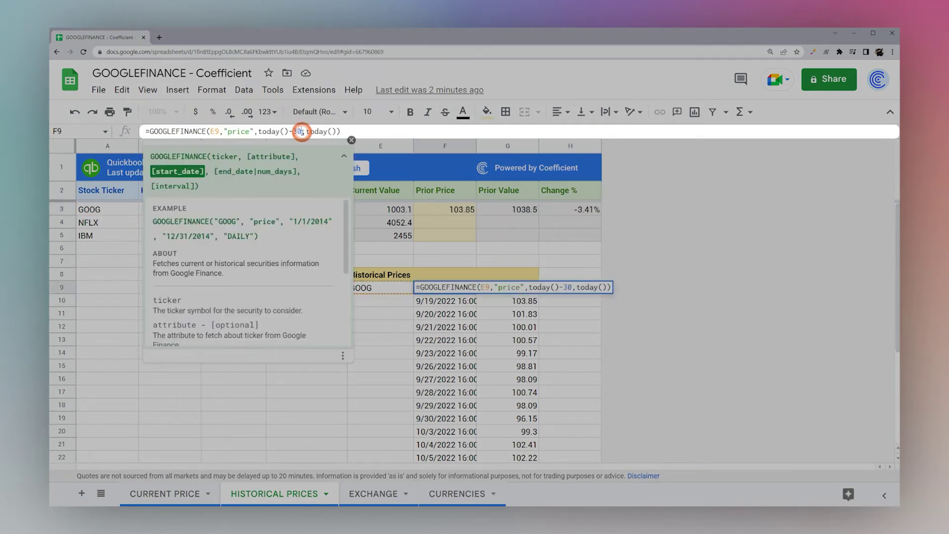
key("Delete")
key("Delete")
key("Delete")
key("Delete")
key("Delete")
key("Delete")
key("Delete")
key("Delete")
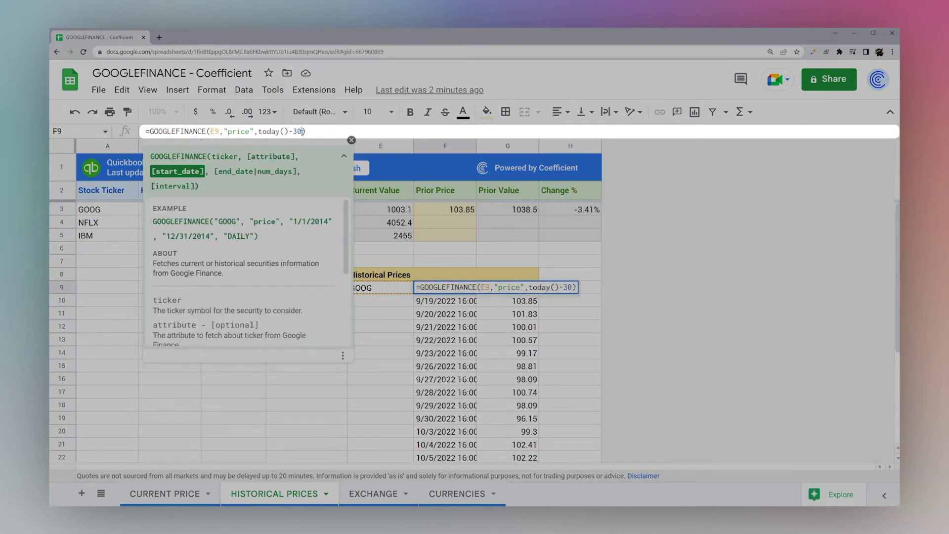
key("Return")
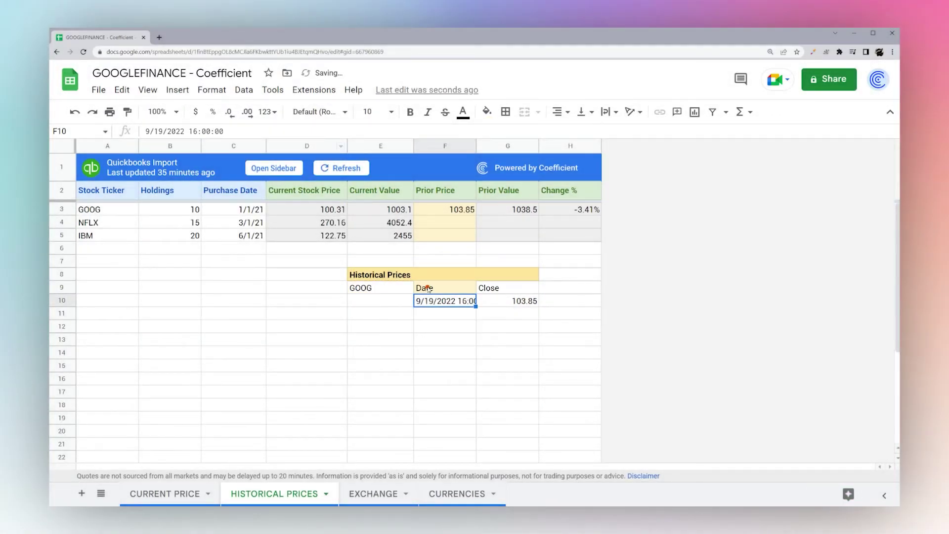
Step: Wrap F9's GOOGLEFINANCE lookup in INDEX(...,2,2) to return just the price value
left_click(427, 286)
key("shift+Right")
key("shift+Down")
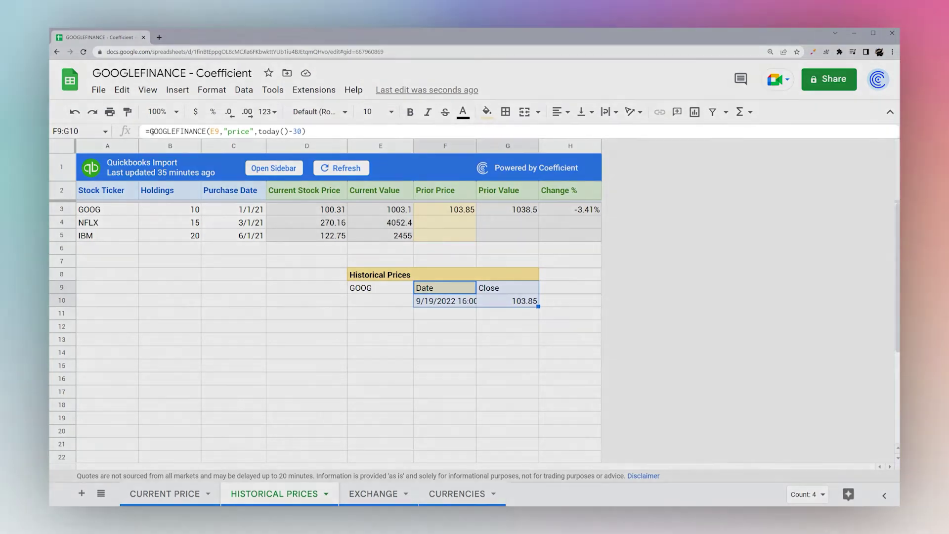
left_click(151, 131)
type("index(")
type("),2,2")
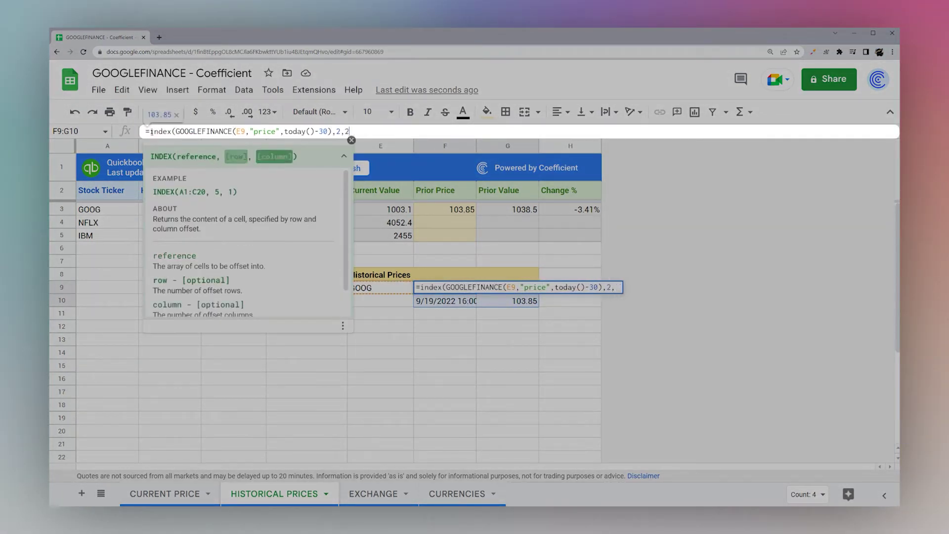
type(")")
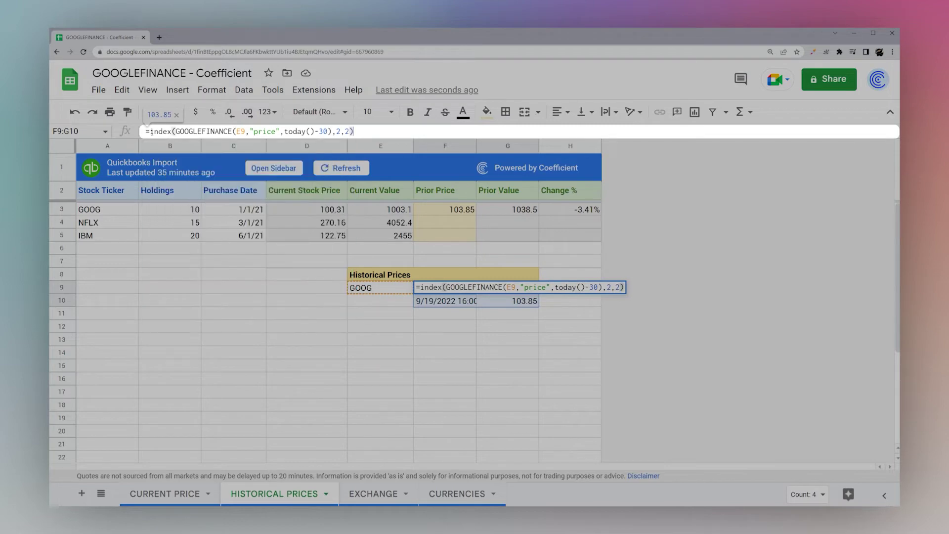
left_click(333, 131)
double_click(346, 131)
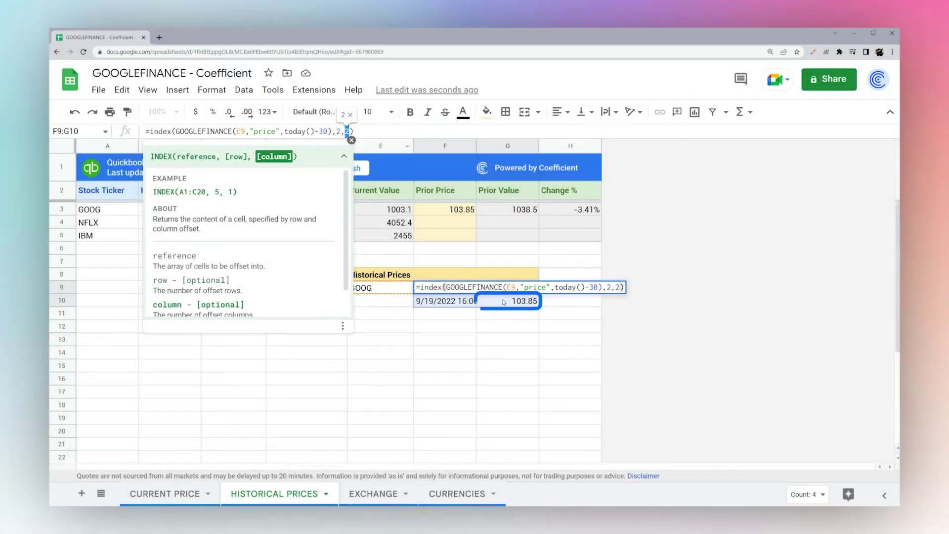
key("Return")
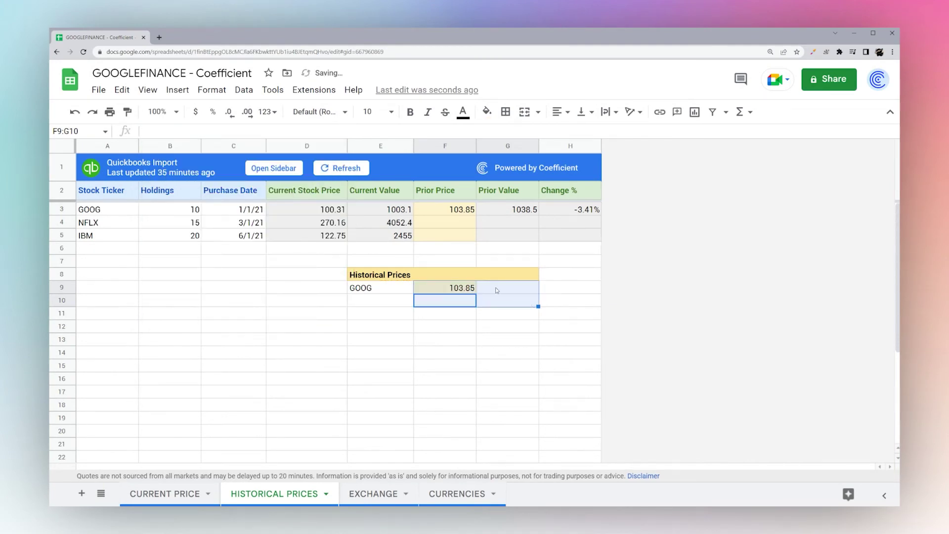
Step: Copy F3's prior-price formula down to NFLX and IBM (243.63 and 127.73)
left_click(460, 214)
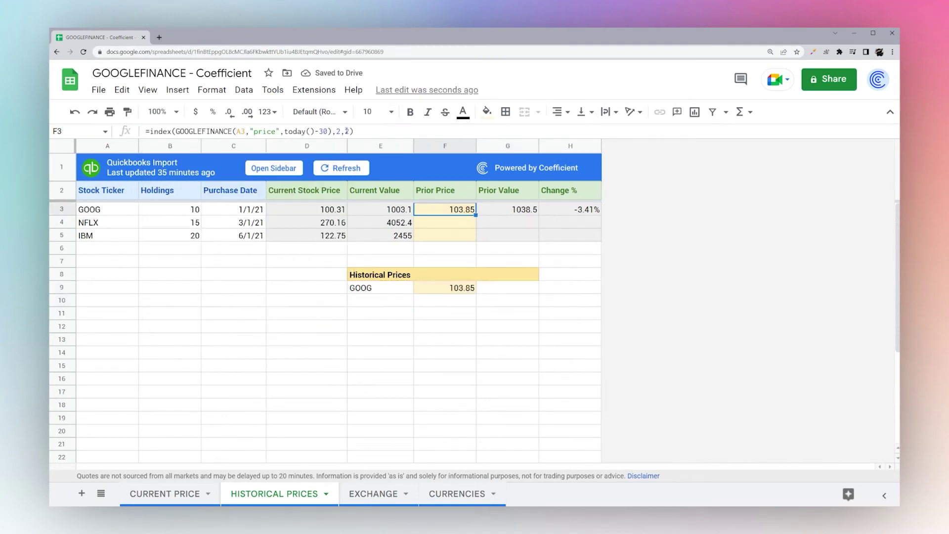
double_click(240, 131)
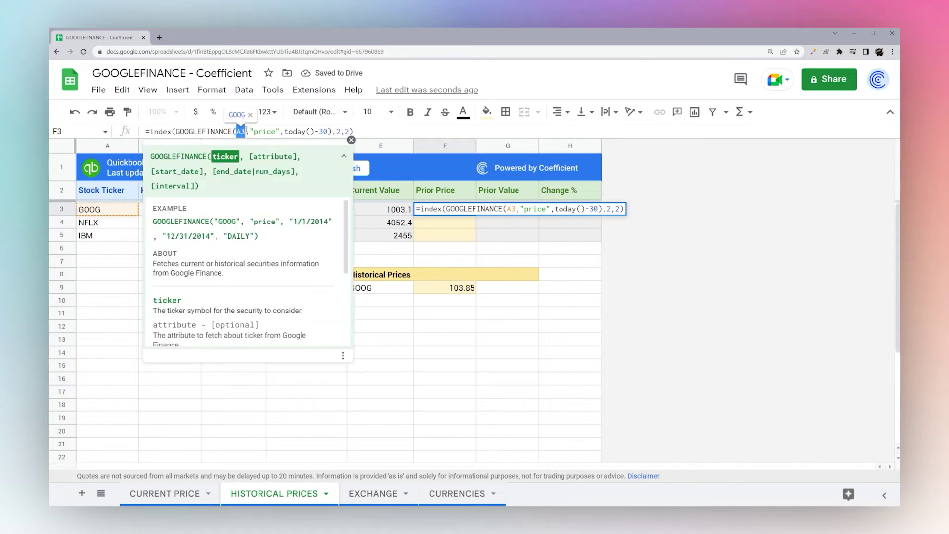
key("Escape")
left_click_drag(475, 215, 474, 236)
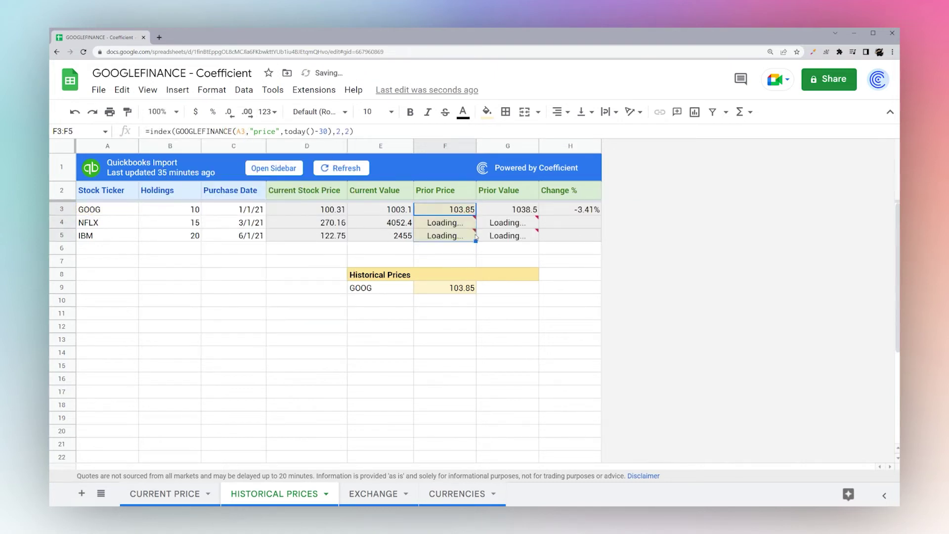
left_click(454, 194)
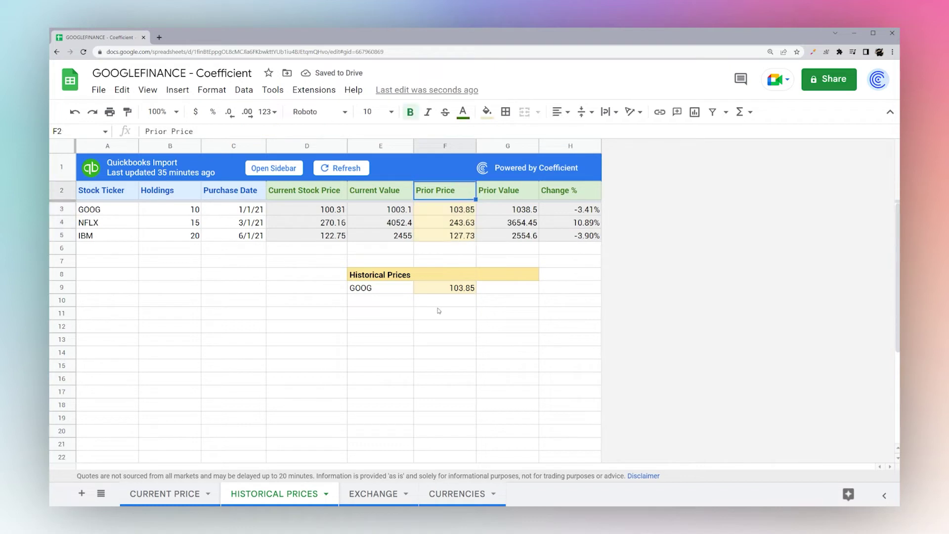
Step: On the EXCHANGE sheet, replace E3's A3&":"&B3 ticker with "NASDAQ:GOOG", returning 100.31
left_click(385, 494)
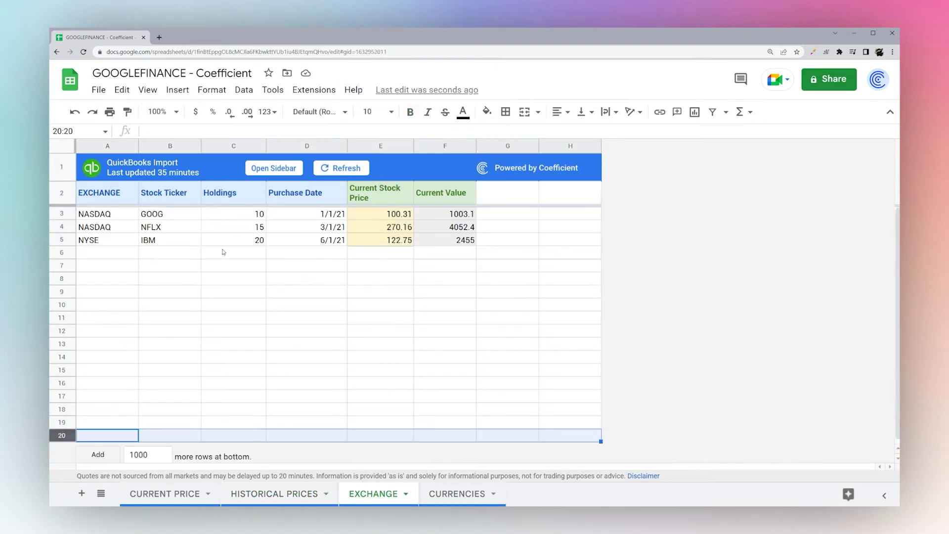
left_click(388, 213)
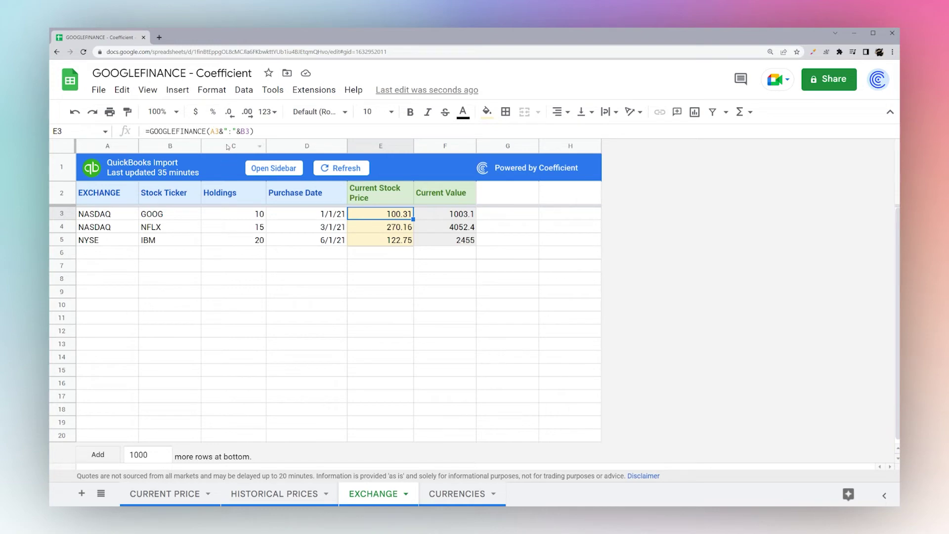
left_click_drag(211, 131, 253, 131)
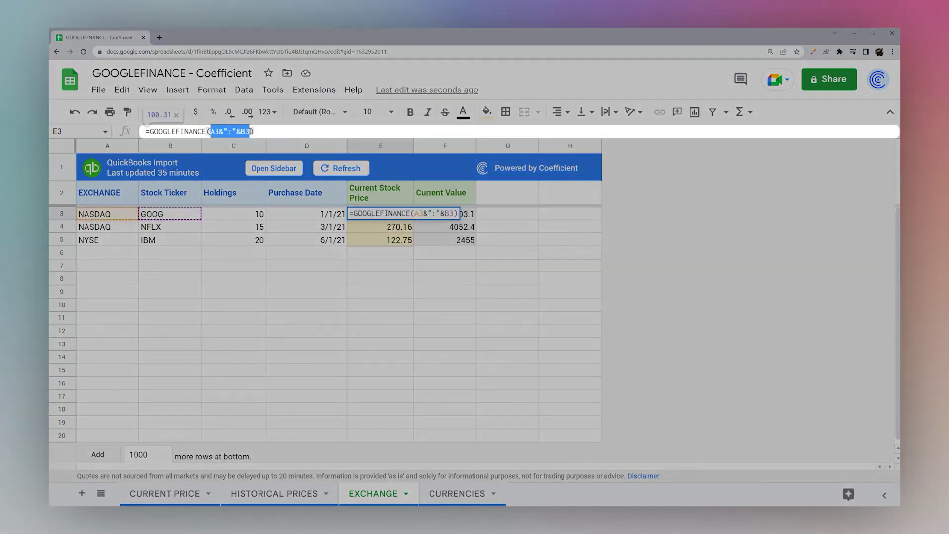
type("\"NASDAQ:")
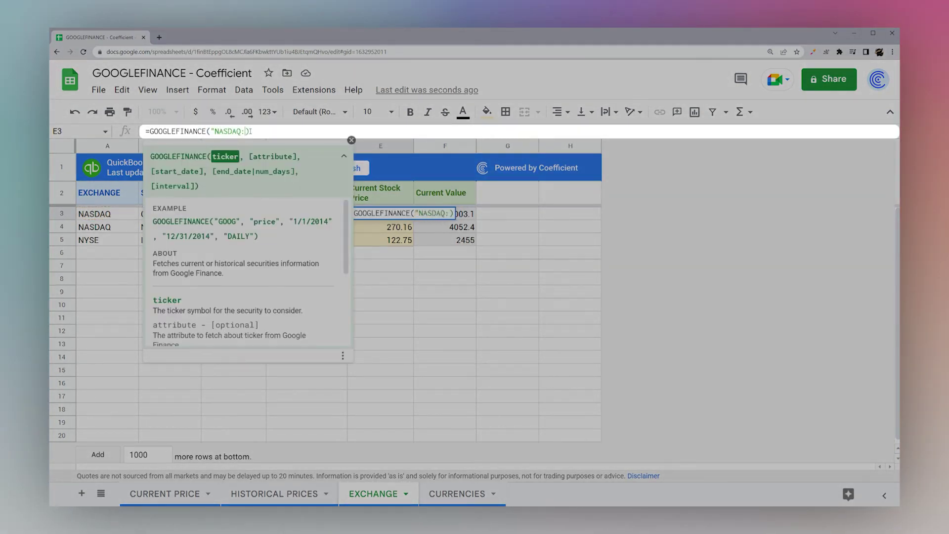
type("GOOG\"")
left_click(399, 214)
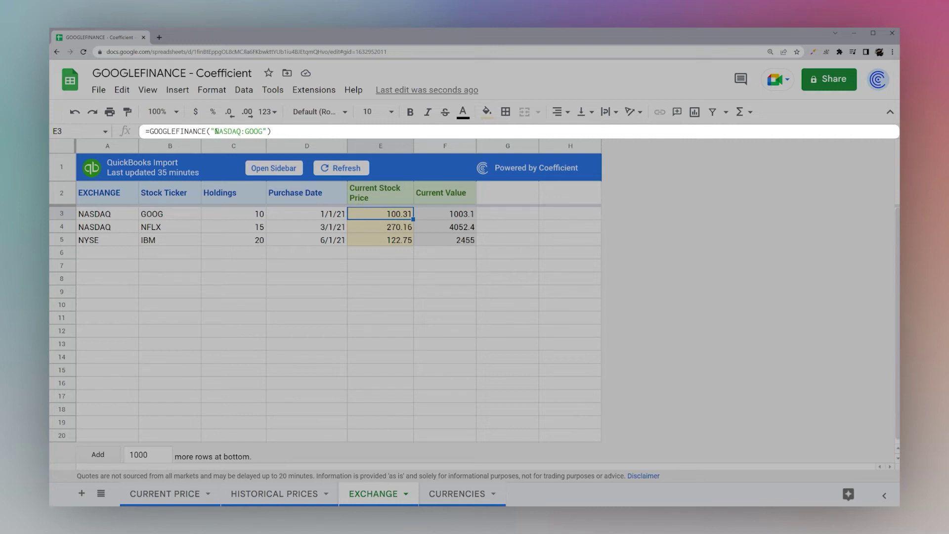
left_click_drag(243, 131, 215, 131)
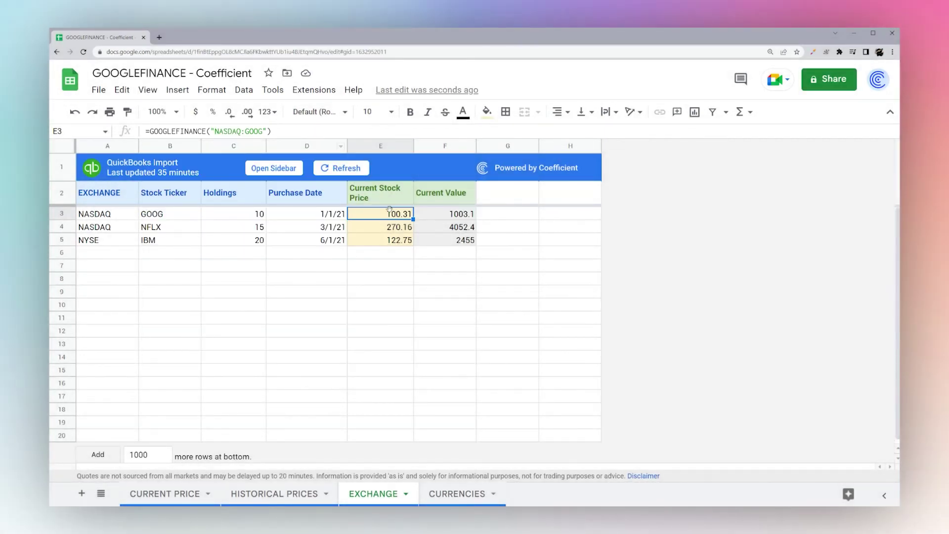
Step: Compare E3 and E4 price formulas, reviewing the A3&":"&B3 ticker pieces, then go to CURRENCIES
left_click(396, 227)
left_click(392, 214)
left_click(407, 226)
left_click(414, 232)
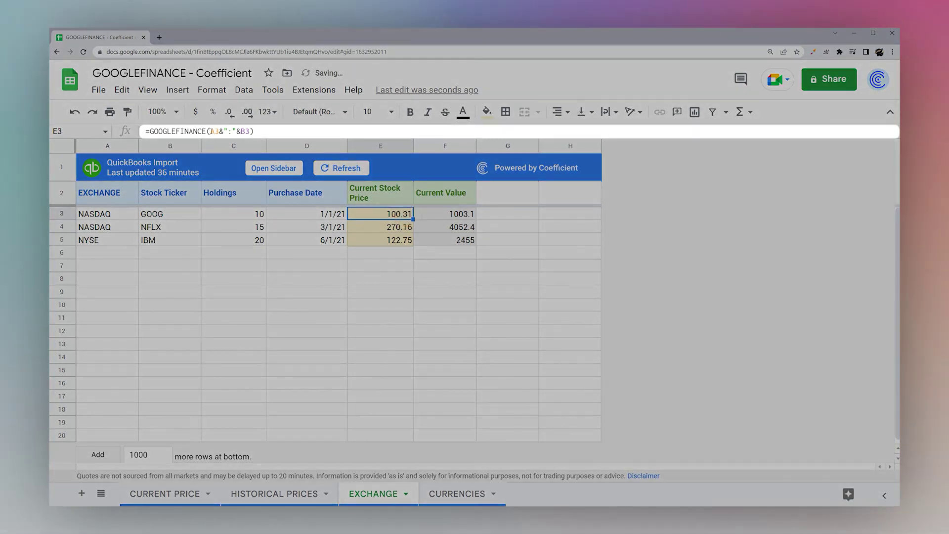
double_click(213, 131)
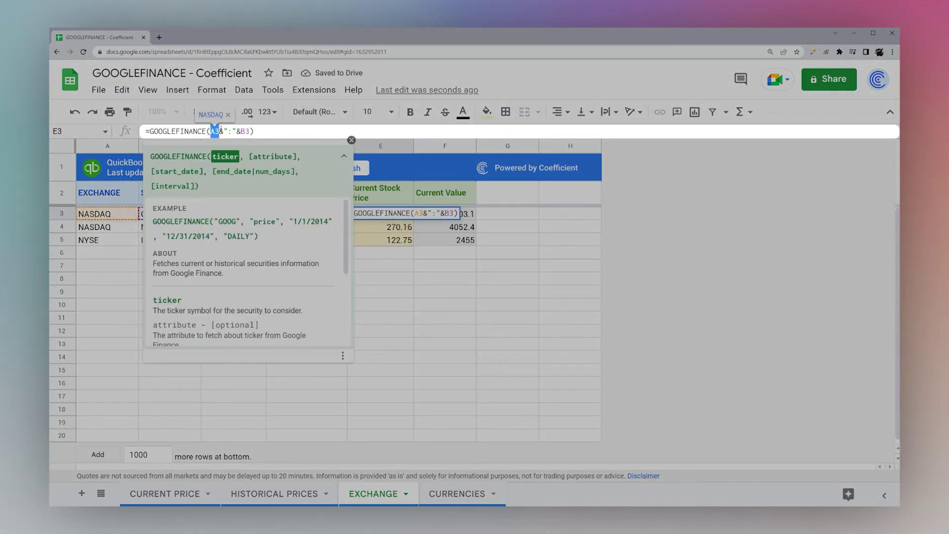
double_click(221, 131)
double_click(230, 131)
left_click_drag(219, 131, 241, 131)
left_click(236, 131)
key("Escape")
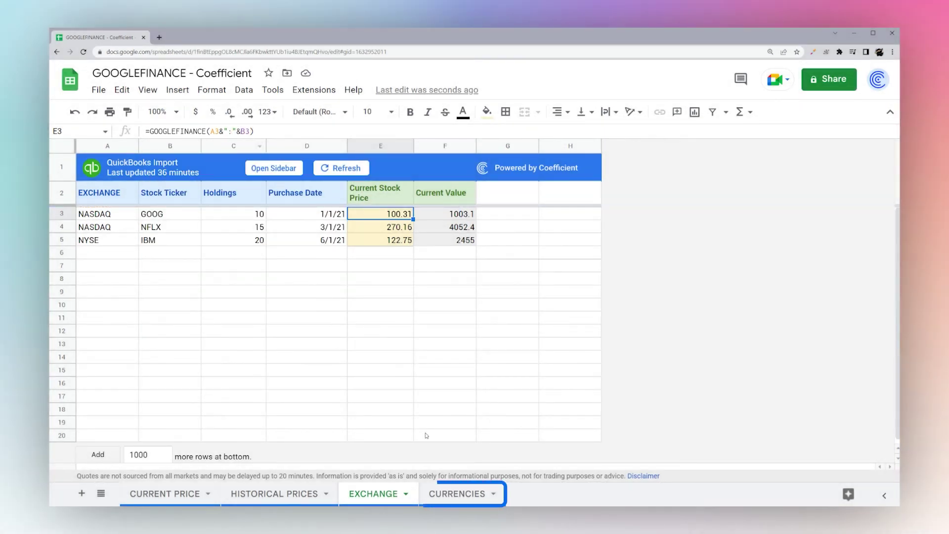
left_click(450, 493)
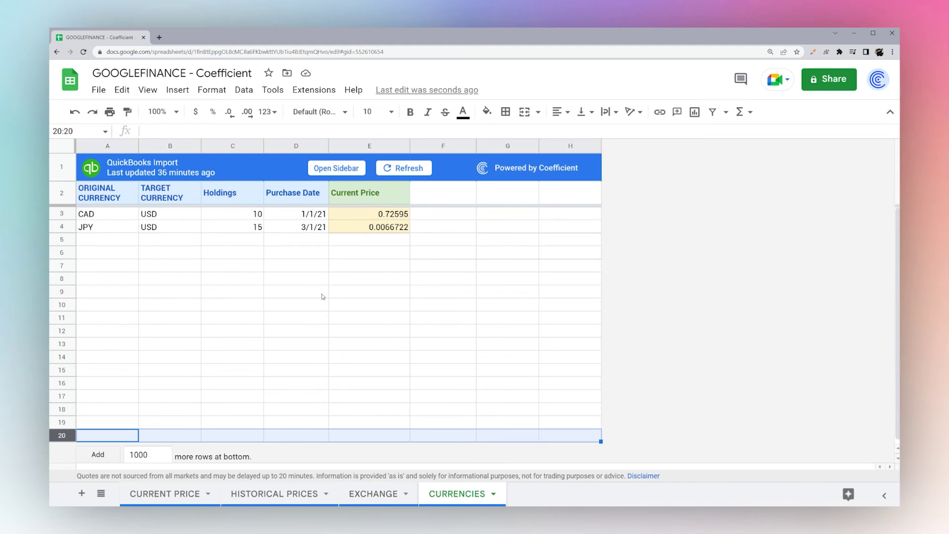
Step: Note the CAD and USD codes, then change E3's ticker to "CURRENCY:CADUSD" for 0.72608986
left_click(114, 216)
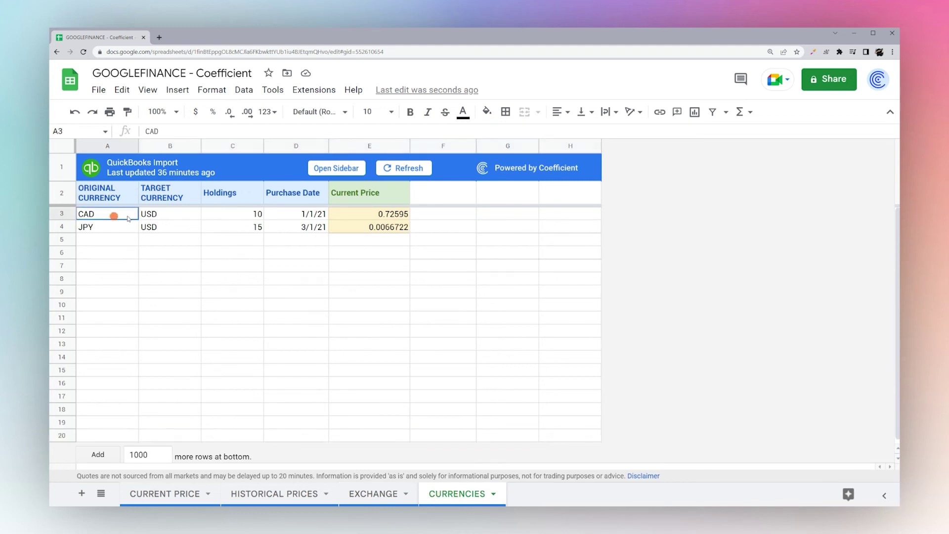
left_click_drag(142, 219, 178, 220)
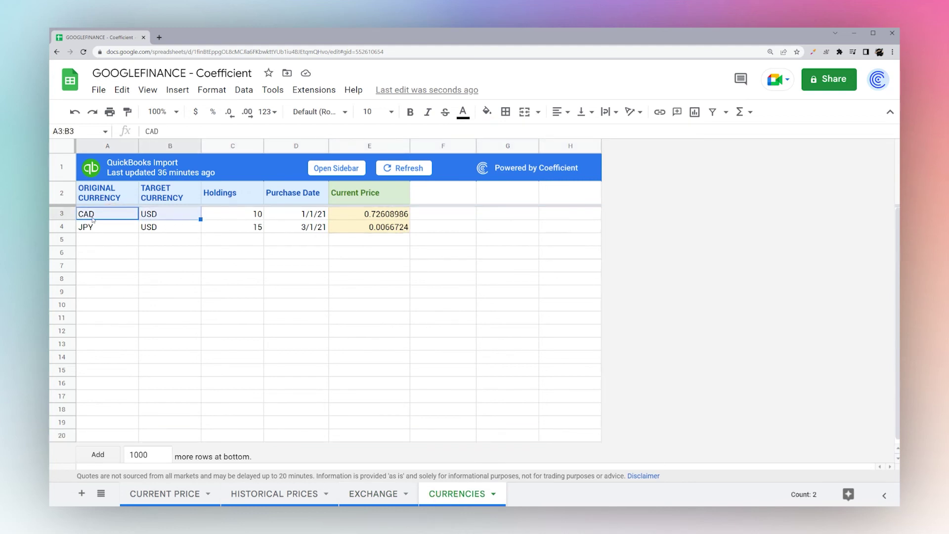
left_click(91, 214)
left_click(166, 217)
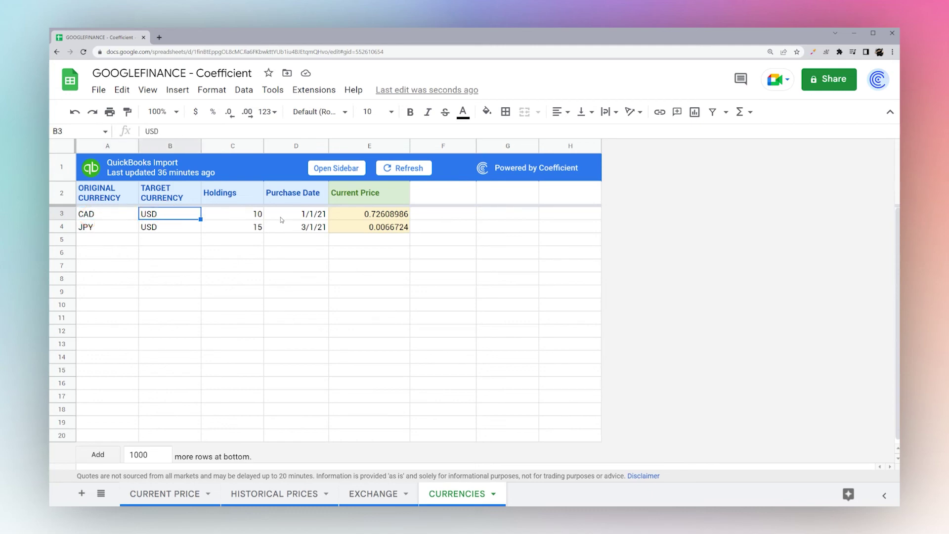
left_click(367, 214)
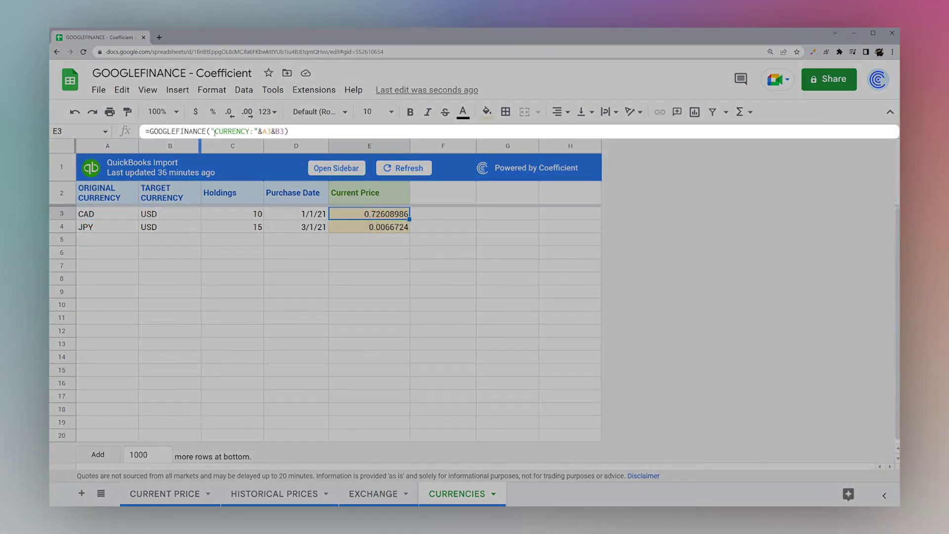
left_click_drag(214, 131, 253, 132)
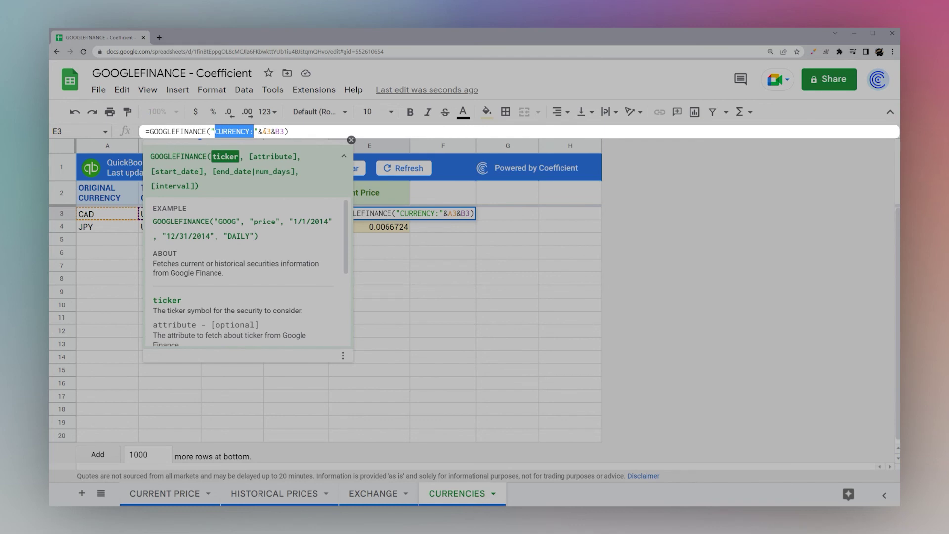
left_click(297, 131)
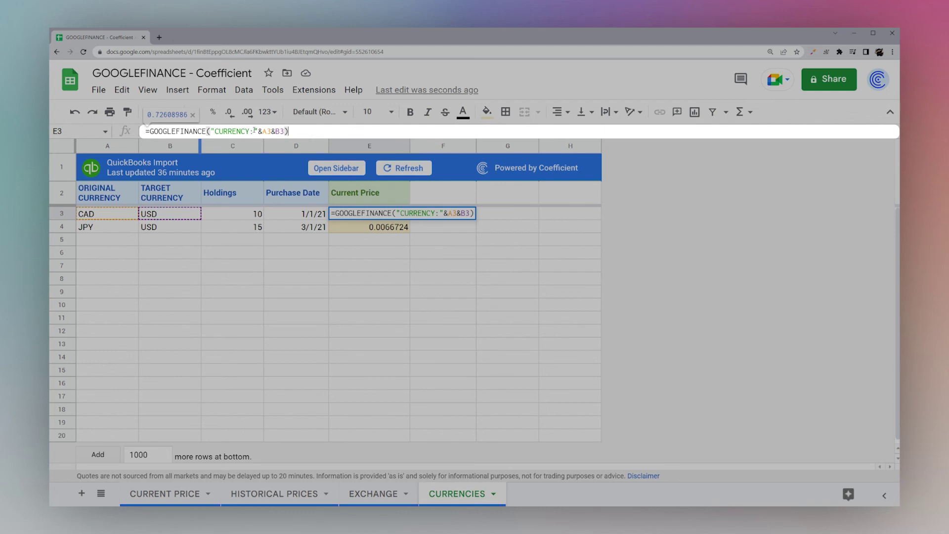
left_click_drag(255, 131, 284, 131)
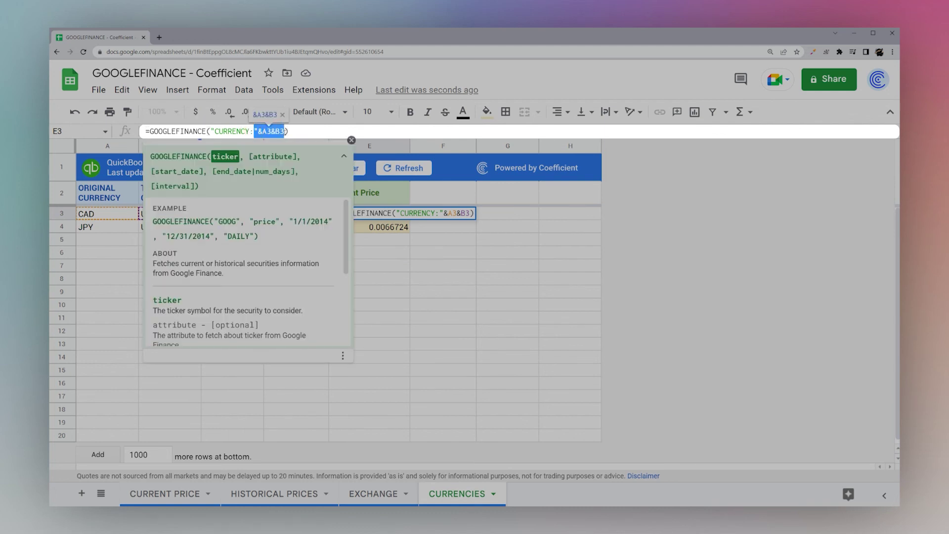
type("CADUSD")
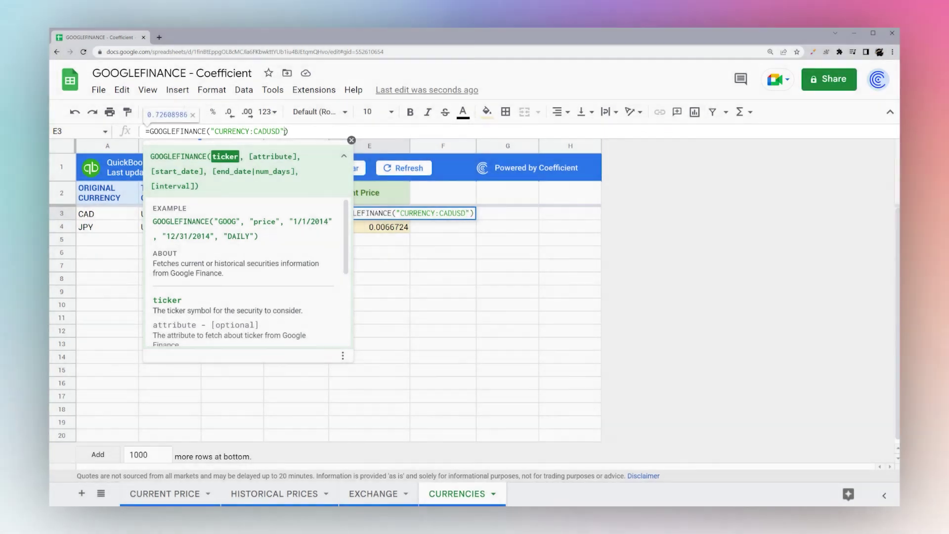
key("Return")
Step: Compare E3 and E4 rate formulas, reviewing E3's A3 and B3 references
left_click(387, 214)
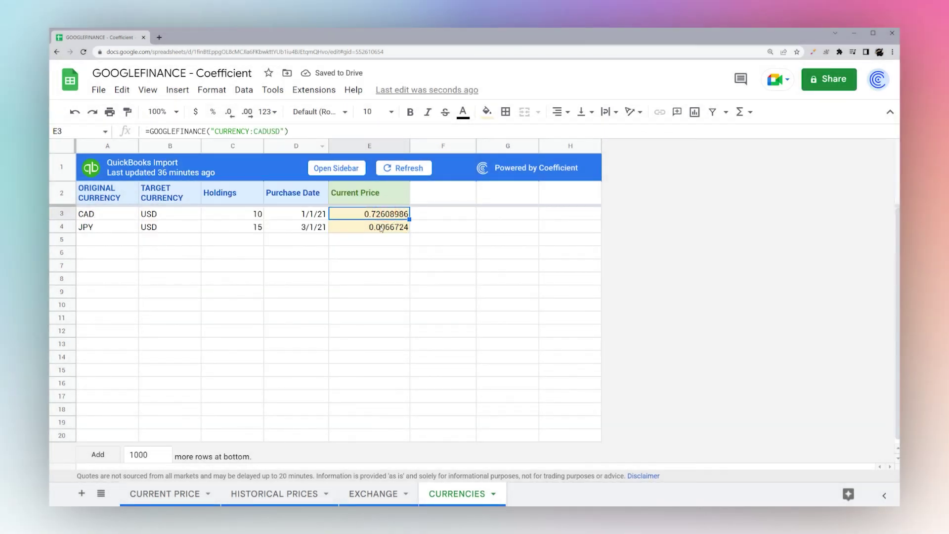
left_click(380, 228)
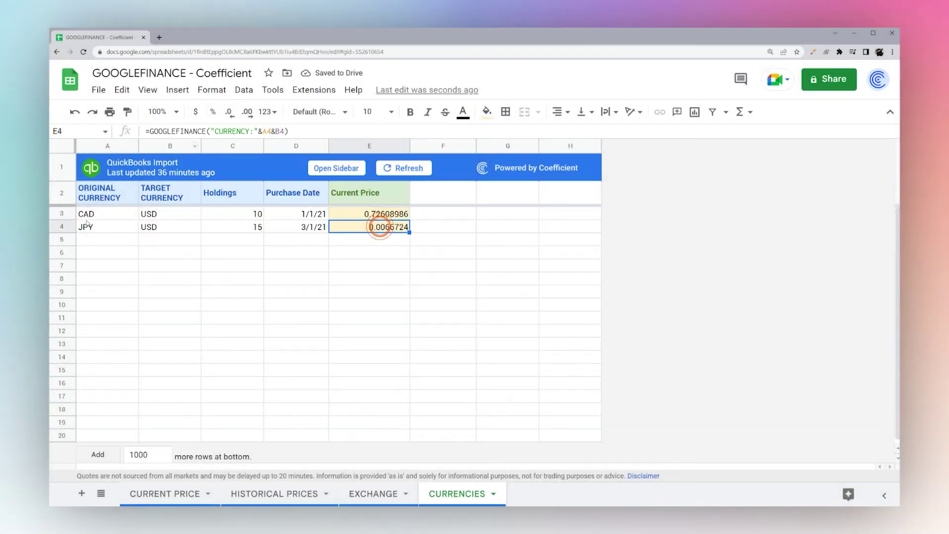
left_click(409, 231)
left_click(381, 214)
left_click(280, 131)
mouse_move(280, 131)
left_mouse_down()
mouse_move(257, 131)
mouse_move(285, 131)
left_mouse_up()
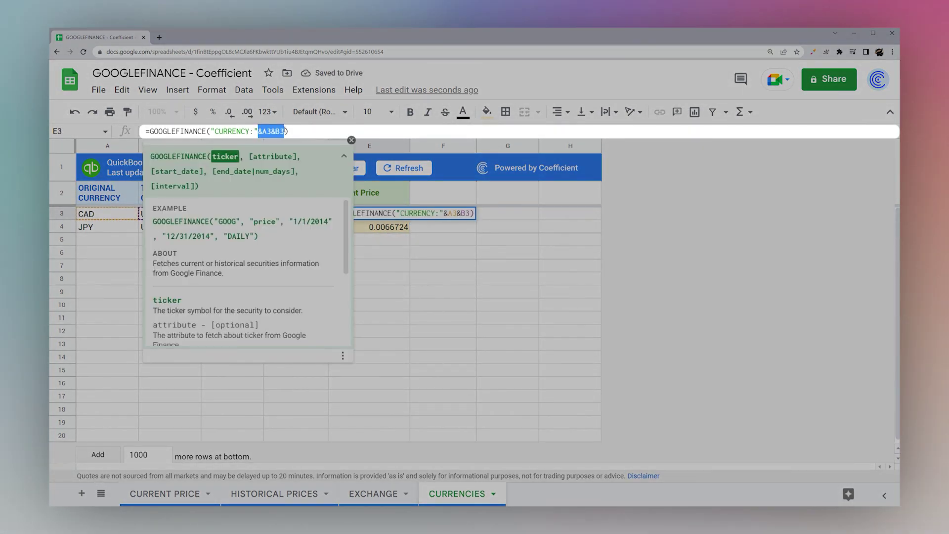
key("Return")
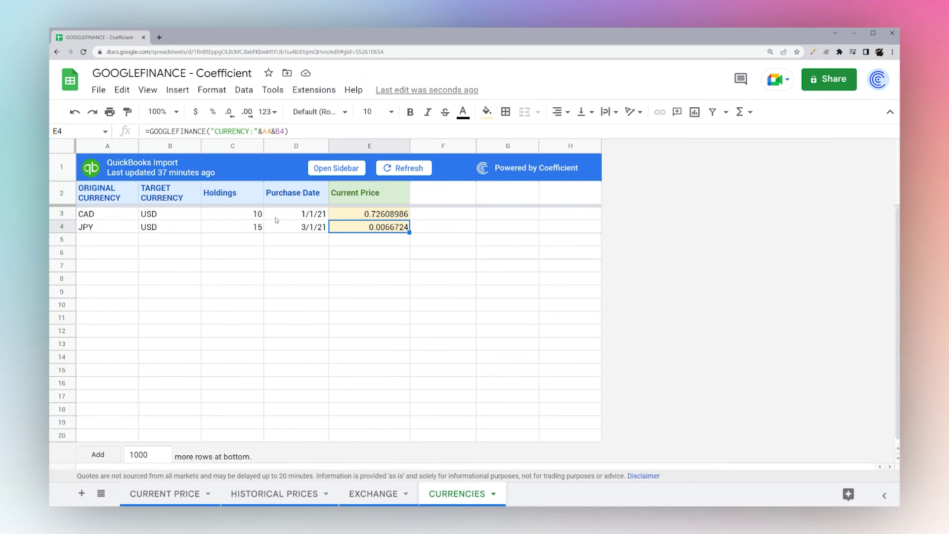